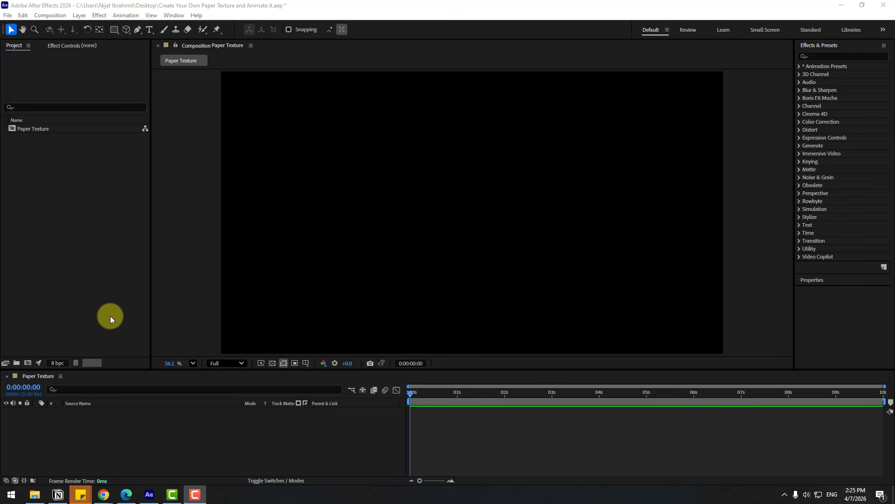
Import the paper images 01 to 05 from the PAPER TEXTURE folder as a single JPEG sequence.
right_click(56, 174)
mouse_move(90, 220)
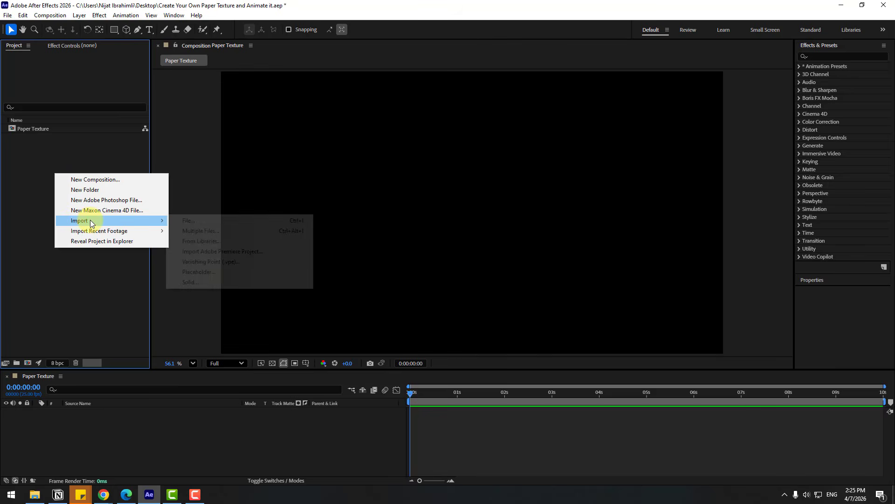
left_click(173, 221)
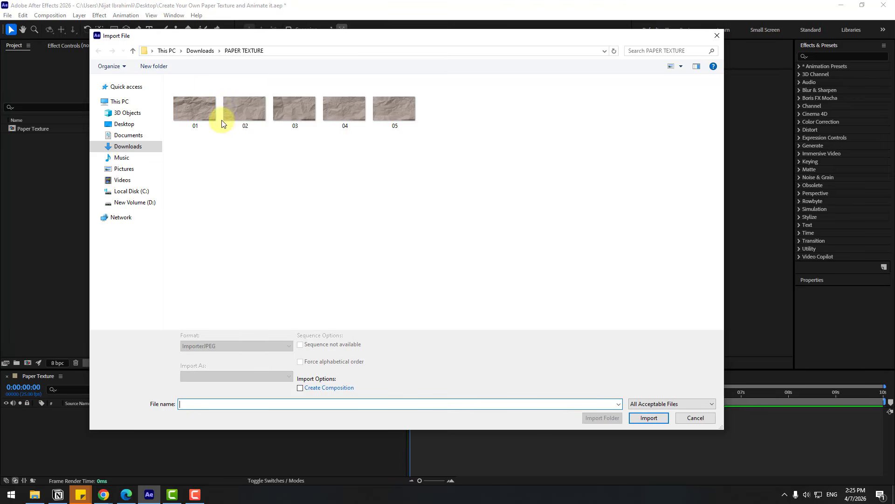
left_click(187, 117)
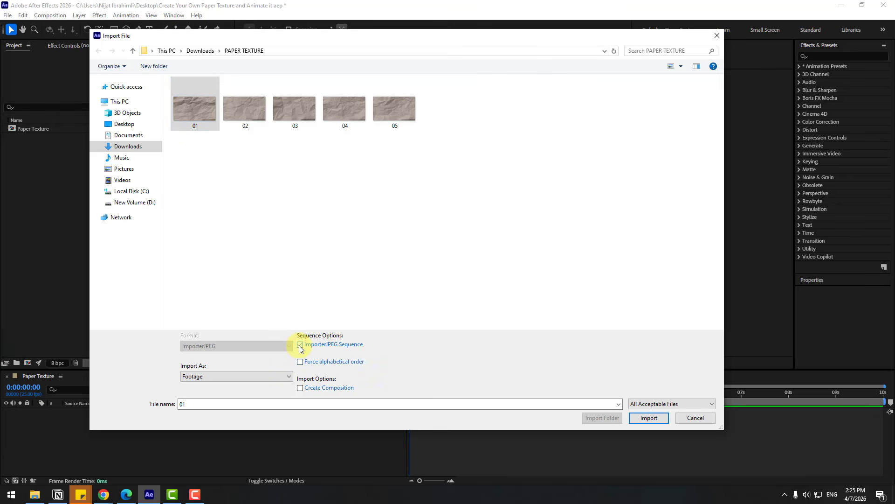
left_click(648, 417)
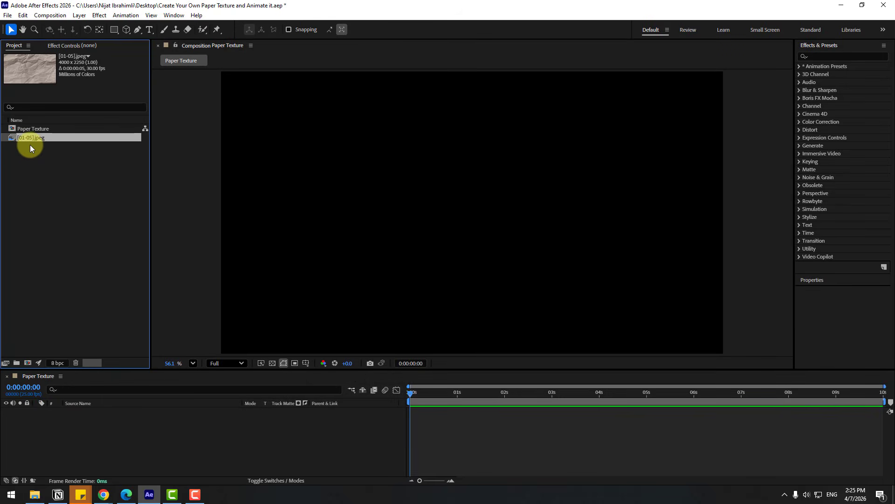
Add the [01-05].jpeg sequence to the Paper Texture composition's timeline and preview it.
left_click_drag(30, 138, 149, 461)
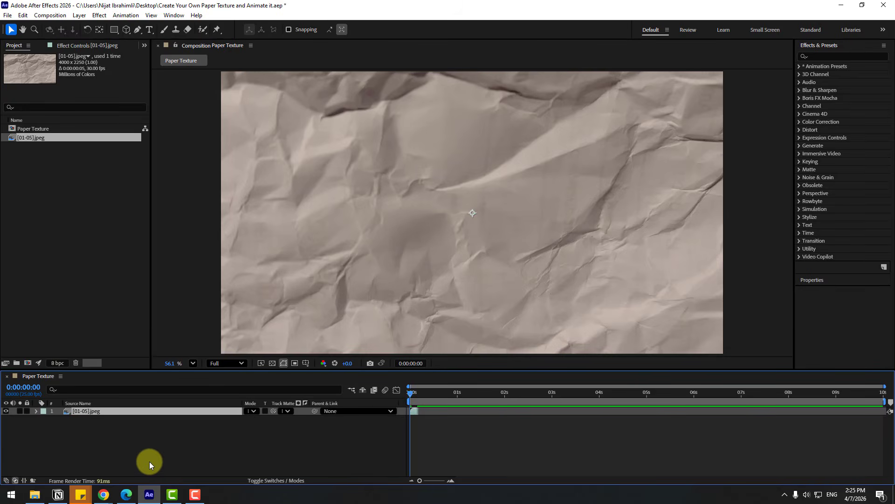
key("space")
key("space")
Enable time remapping on the [01-05].jpeg layer and extend its end to the composition's 10-second end.
right_click(91, 411)
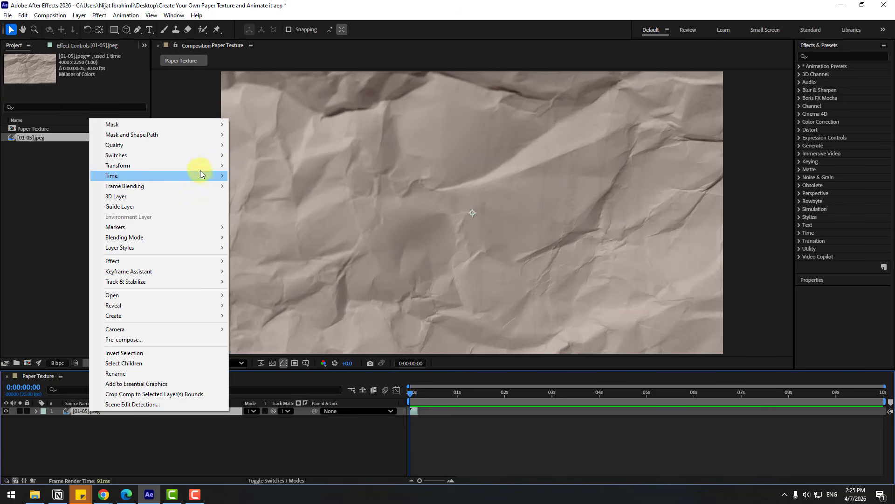
mouse_move(197, 175)
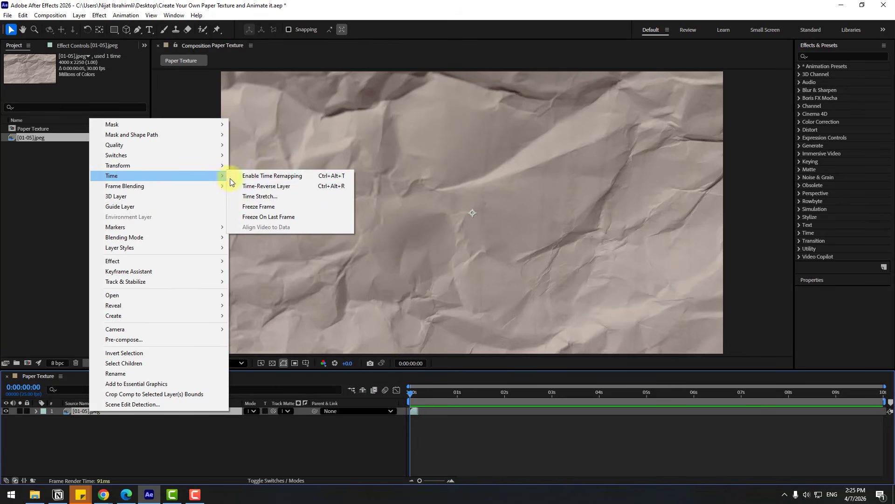
left_click(296, 181)
left_click_drag(419, 409, 884, 415)
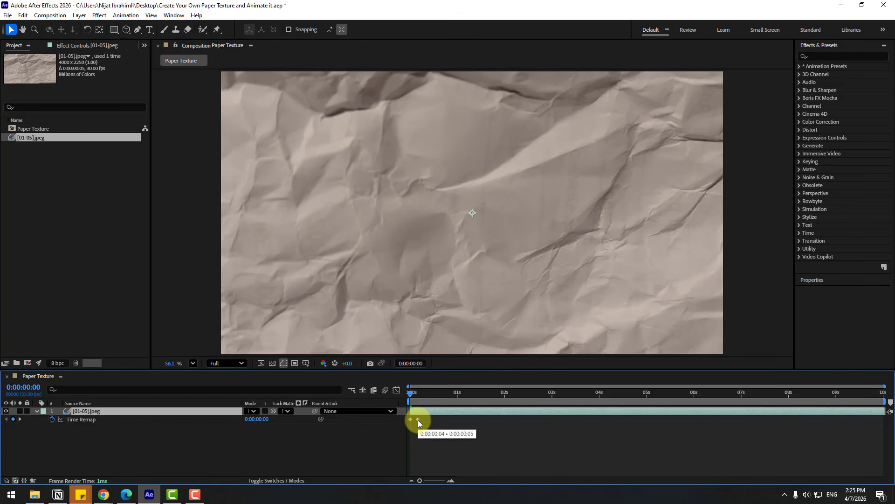
Slow the paper sequence by moving its last Time Remap keyframe to 0:00:00:23, previewing the timing.
left_click_drag(416, 421, 419, 421)
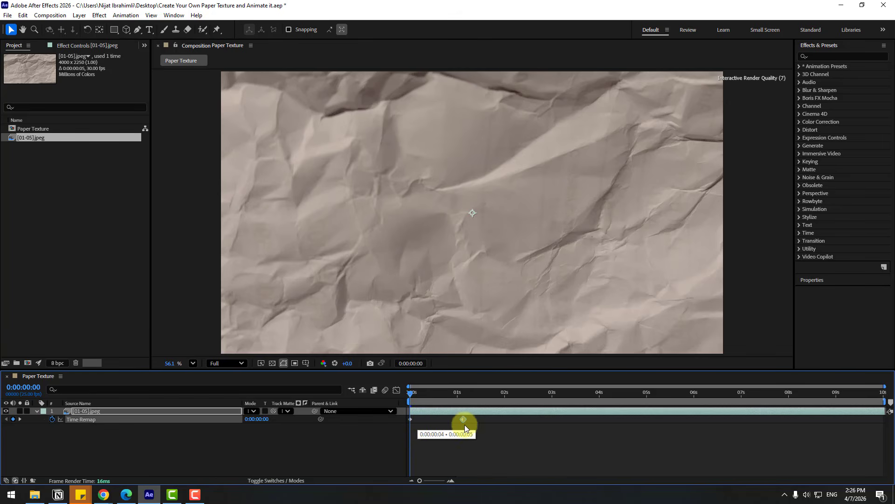
left_click_drag(522, 427, 532, 427)
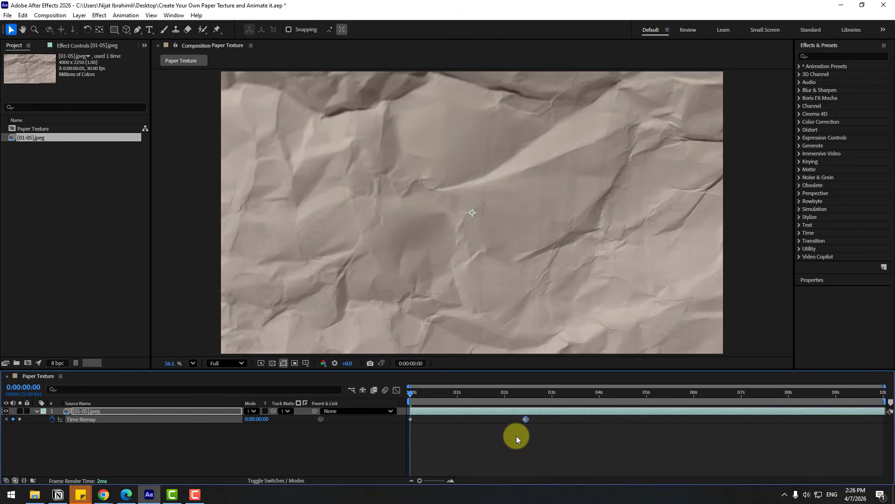
key("space")
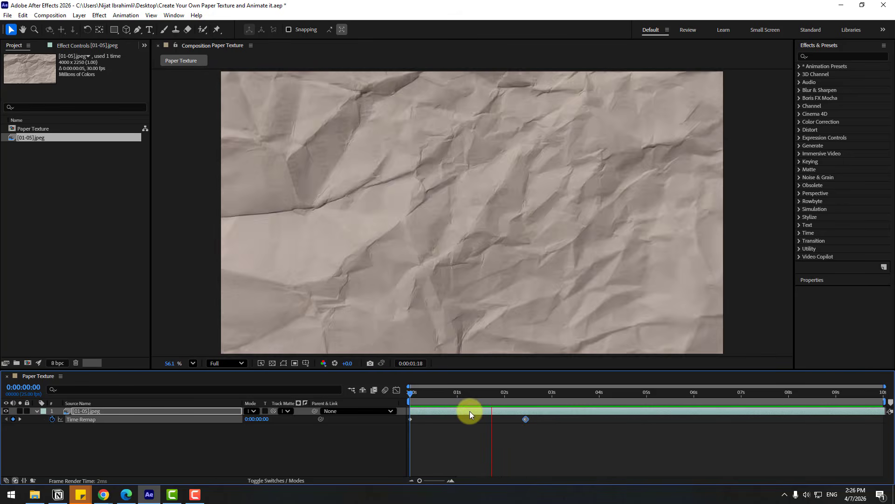
left_click(462, 394)
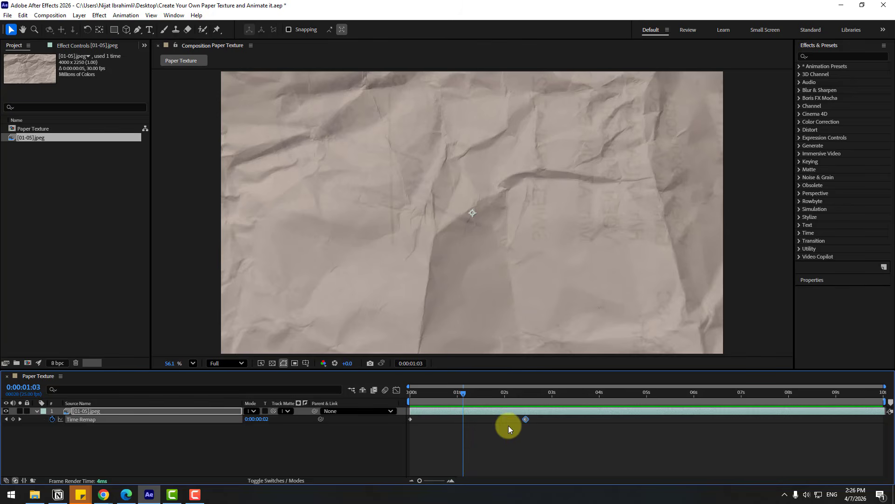
left_click_drag(526, 419, 456, 398)
key("space")
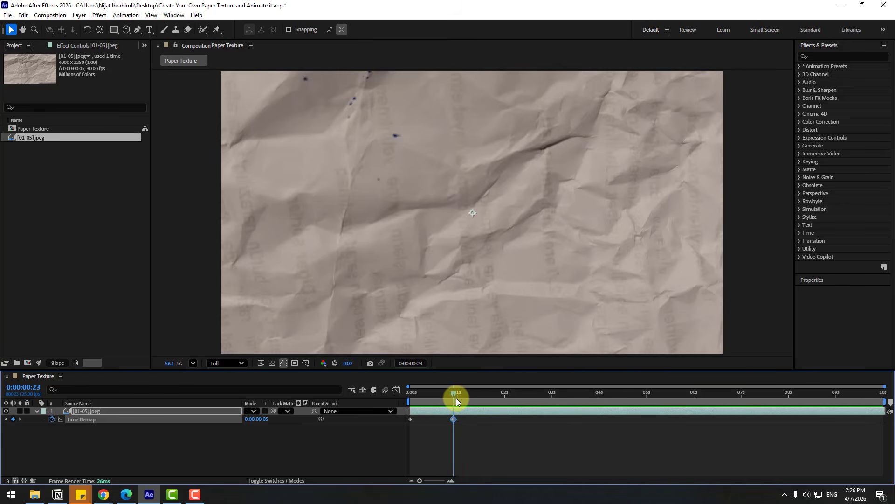
Add the expression loopOutDuration(type = "cycle", duration = 0) to the paper layer's Time Remap and preview the loop.
left_click(52, 419, "alt")
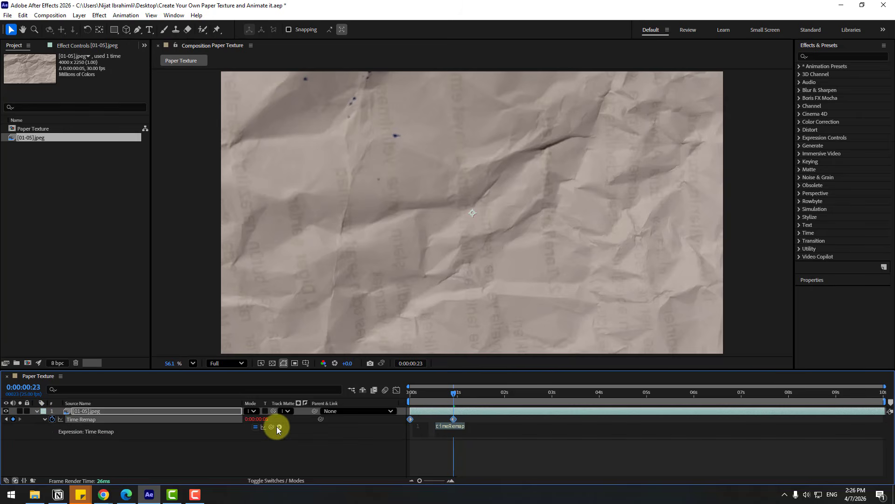
left_click(278, 426)
mouse_move(353, 368)
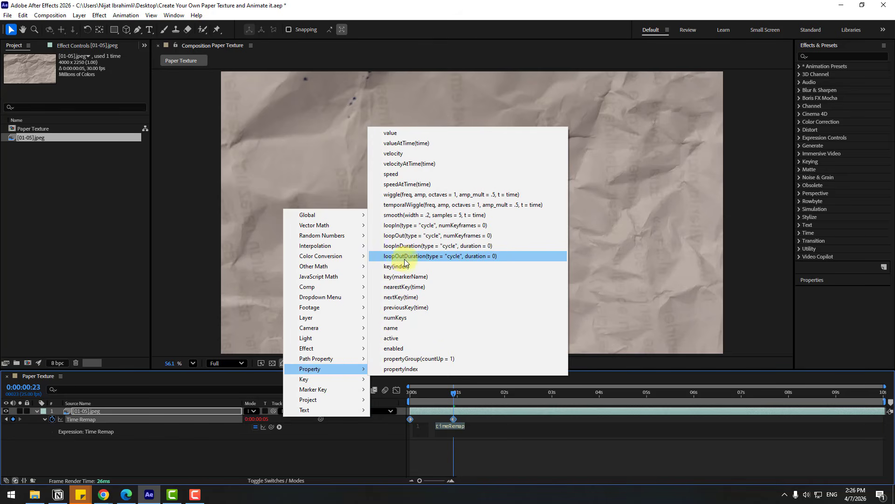
left_click(447, 256)
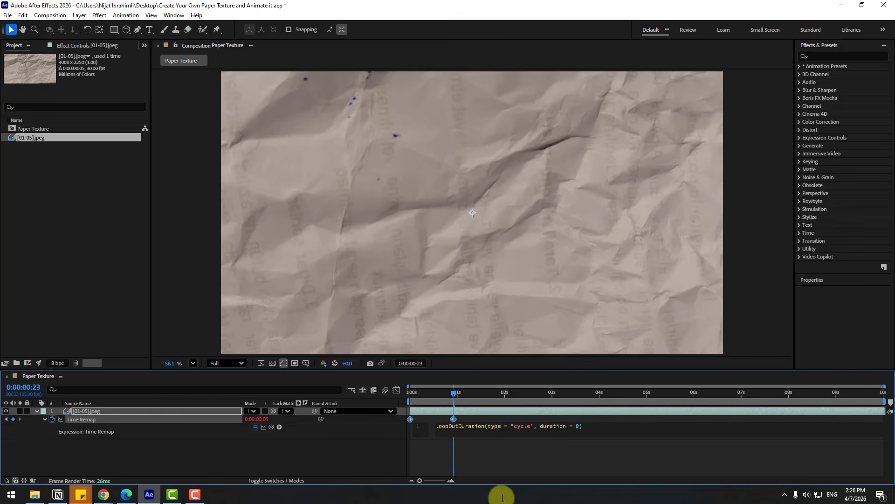
left_click(476, 457)
key("space")
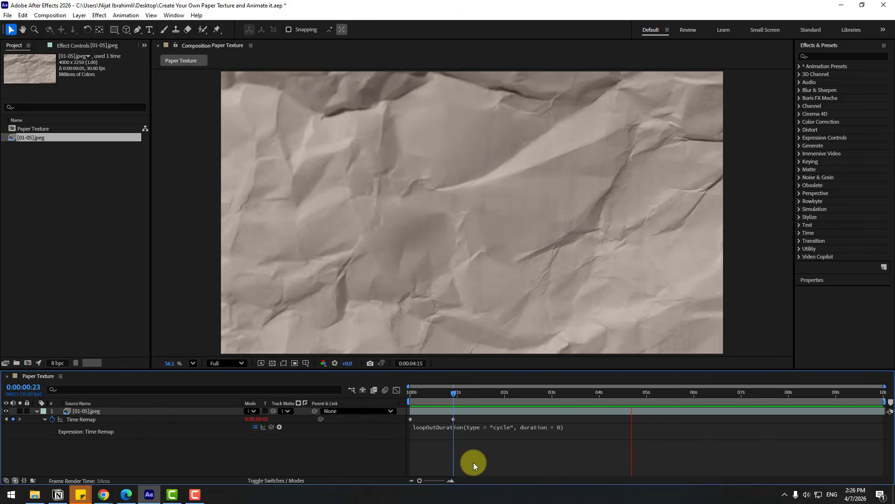
key("space")
Speed up the paper loop by moving the last Time Remap keyframe to about 0.7 seconds, preview it, and collapse the layer's properties.
left_click_drag(453, 415, 443, 416)
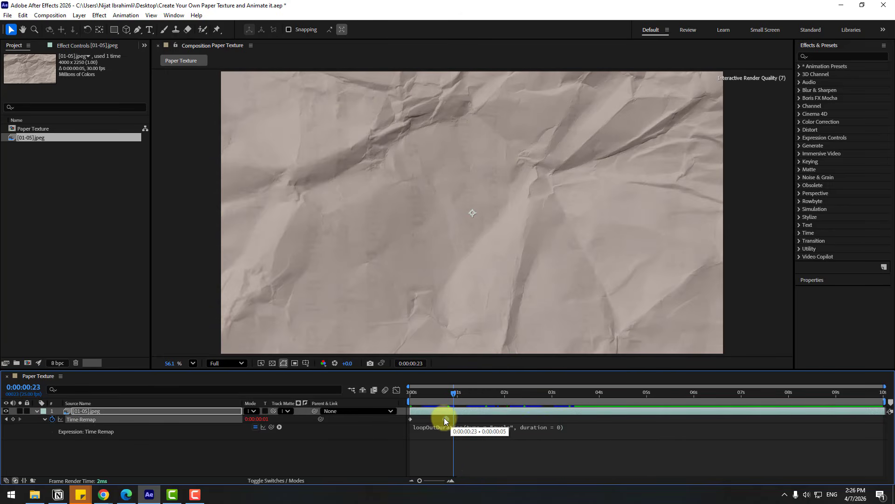
key("space")
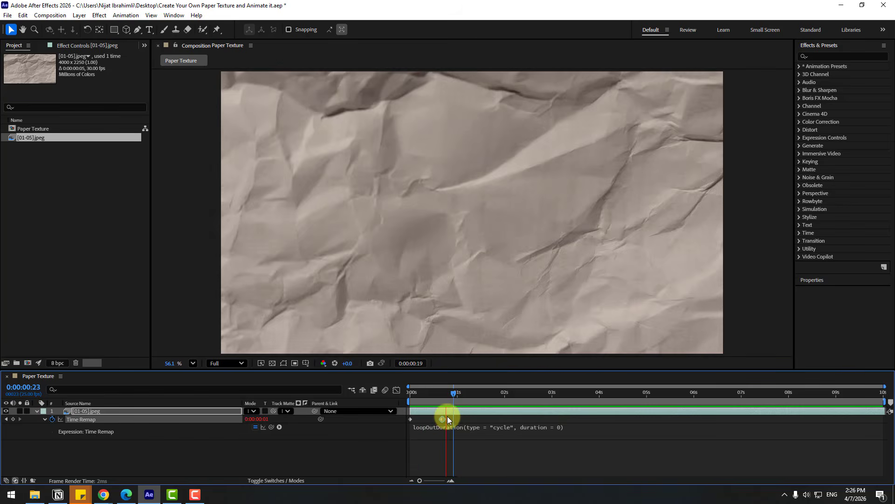
left_click(425, 394)
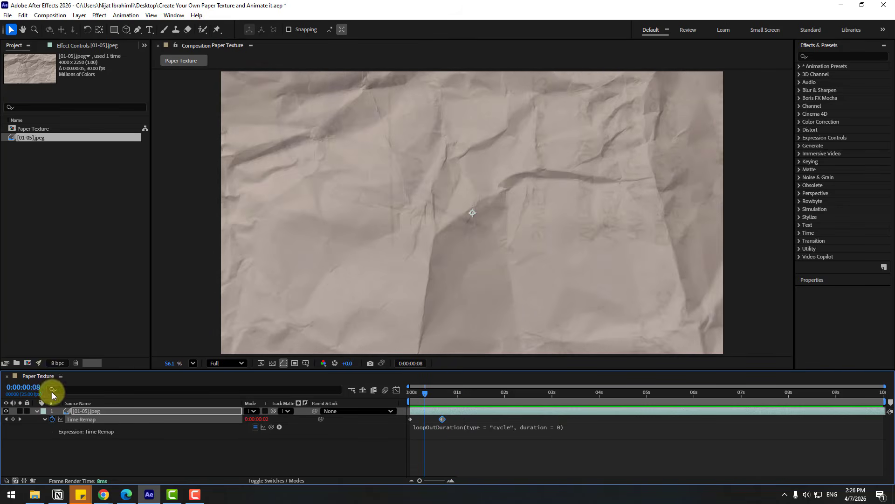
left_click(36, 410)
left_click(77, 437)
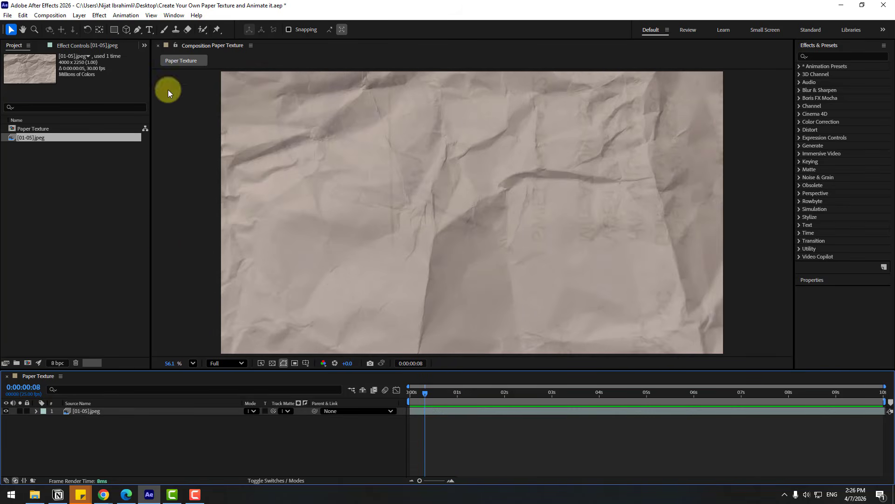
Create a text layer reading WORLD with a 363 px font size, placed around the middle of the composition.
left_click(148, 30)
left_click(346, 189)
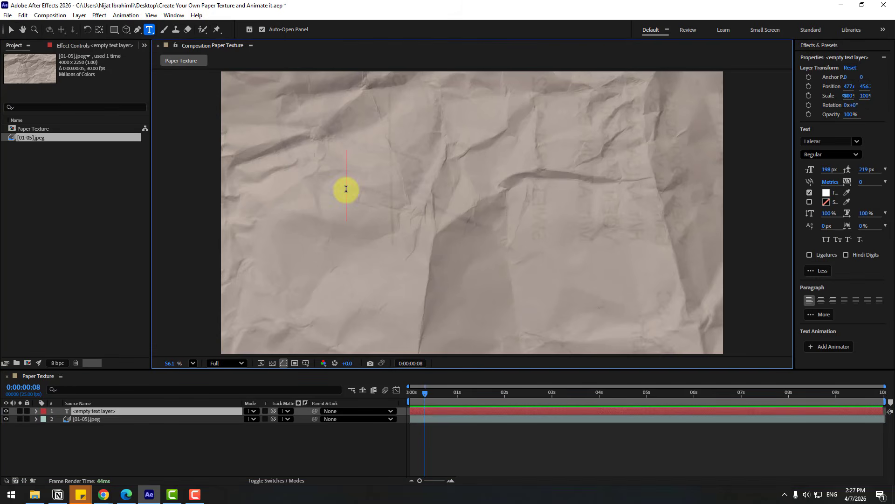
type("WORLD")
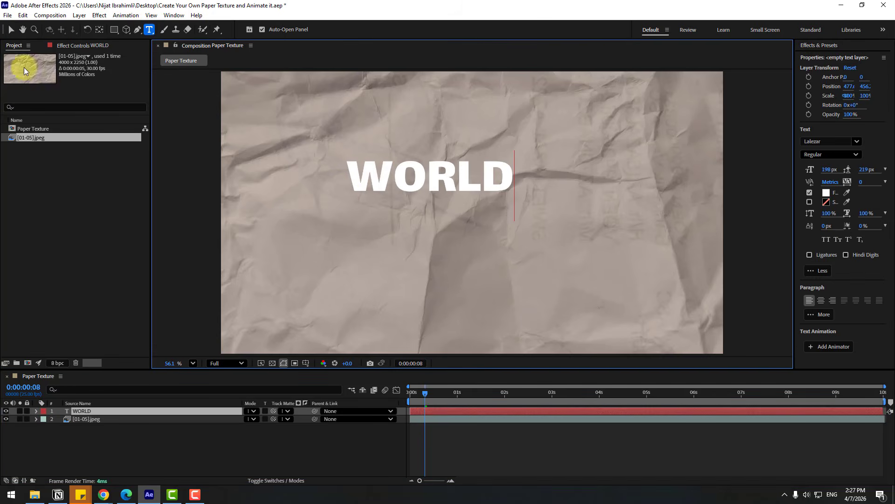
left_click(11, 29)
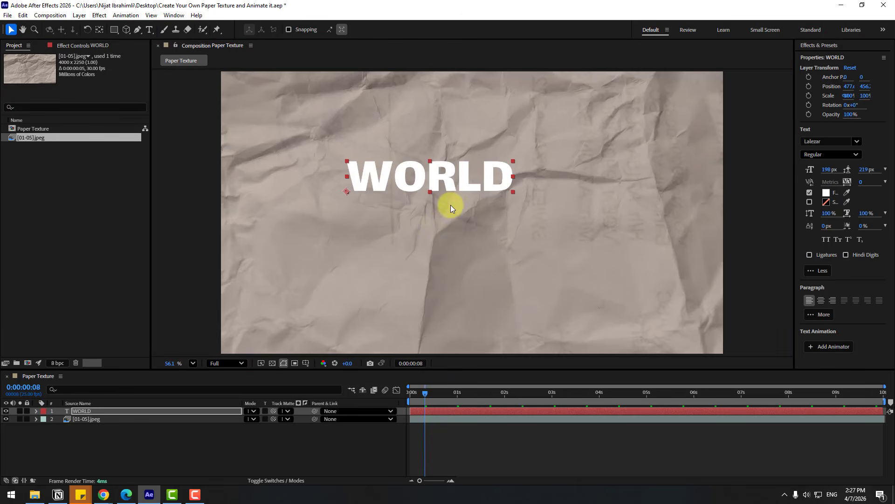
left_click_drag(819, 169, 872, 171)
left_click_drag(531, 160, 506, 200)
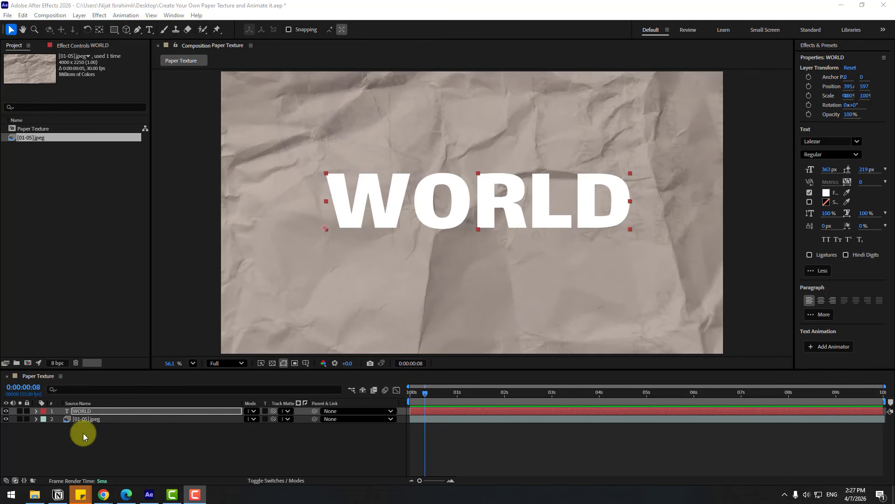
Apply the Displacement Map effect to the WORLD layer, using [01-05].jpeg as its displacement map layer.
left_click(821, 46)
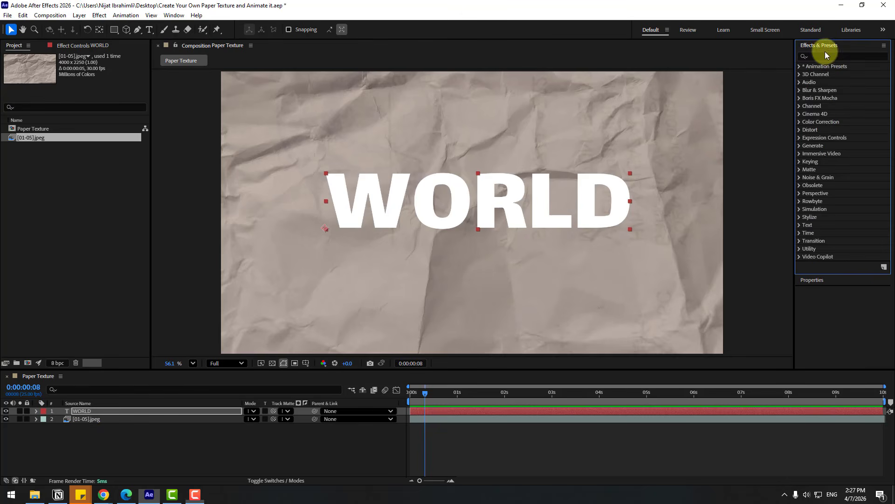
left_click(832, 55)
type("dis")
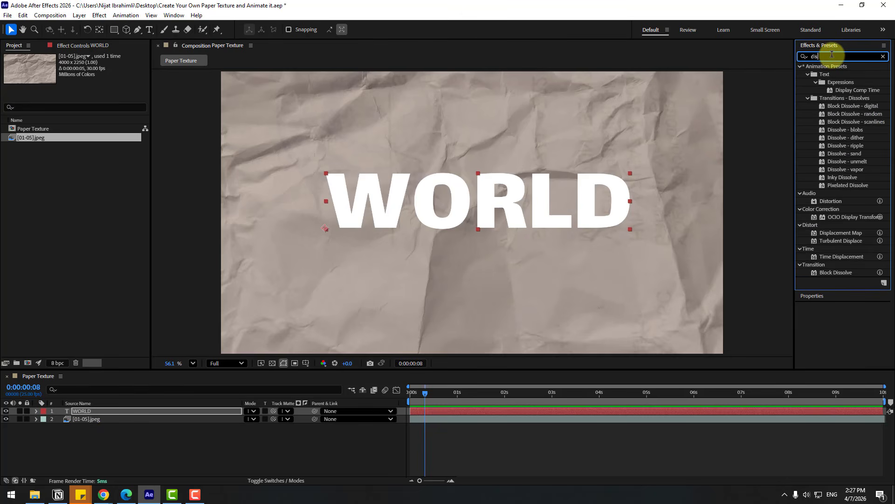
left_click_drag(845, 237, 88, 410)
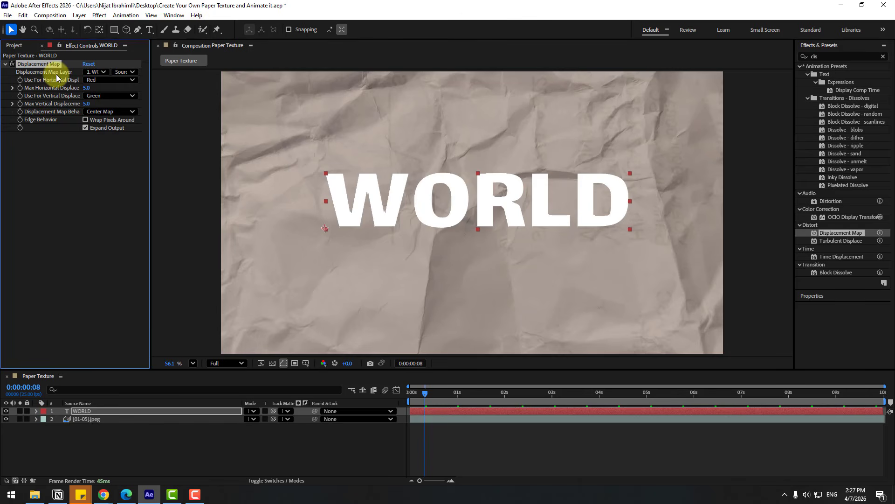
left_click(94, 73)
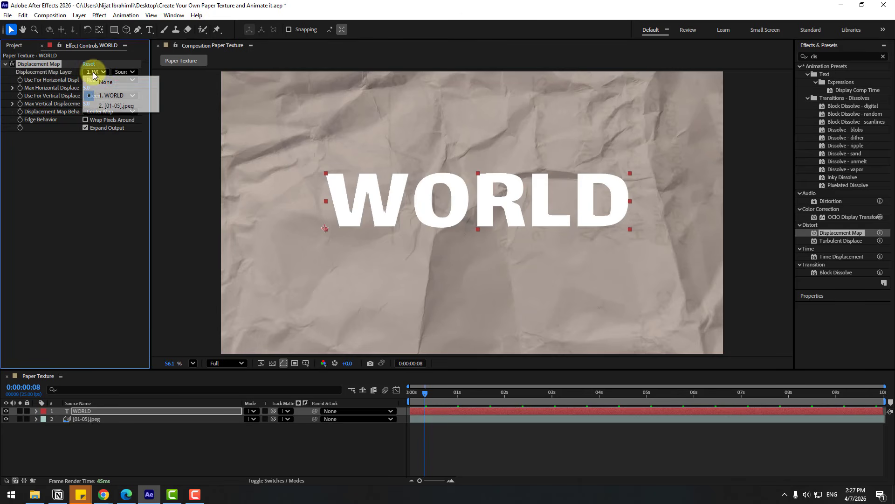
left_click(118, 106)
Move the current time to 0:00:01:09 and hide the [01-05].jpeg layer.
left_click_drag(427, 393, 475, 396)
left_click(83, 423)
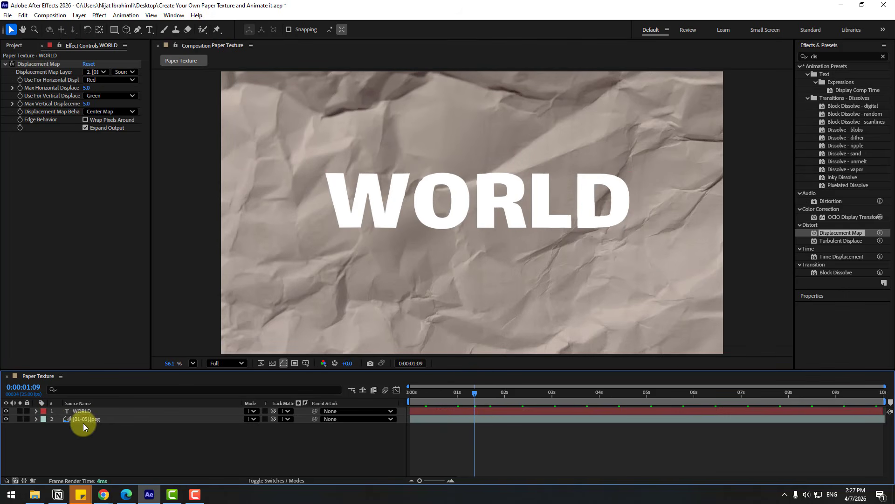
left_click(59, 422)
left_click(5, 419)
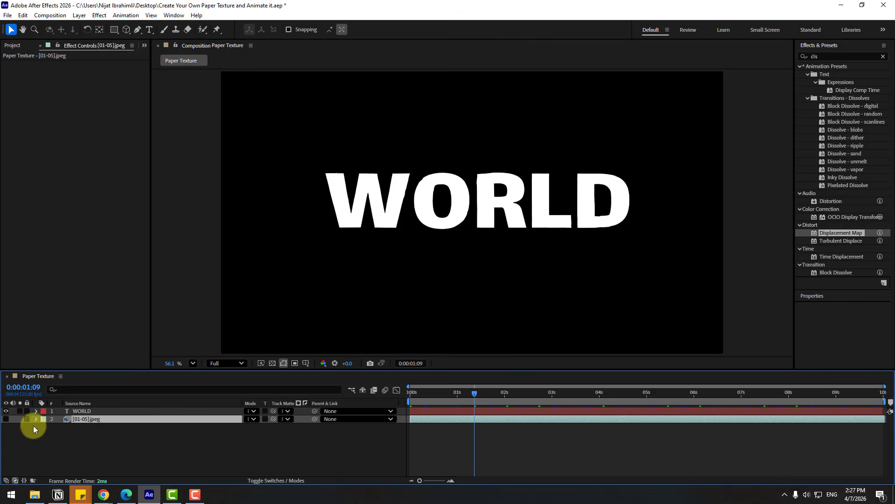
Set the WORLD layer's maximum horizontal and maximum vertical displacement to 10 each.
left_click(79, 412)
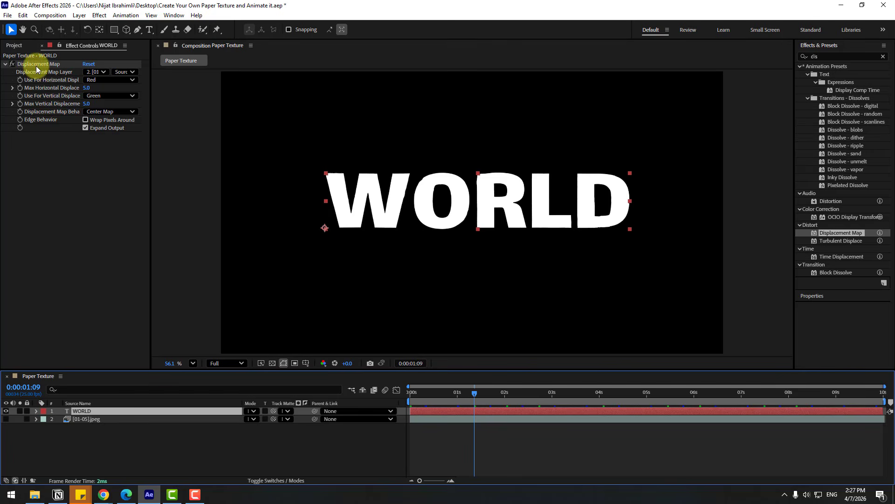
left_click(88, 89)
type("0")
key("Return")
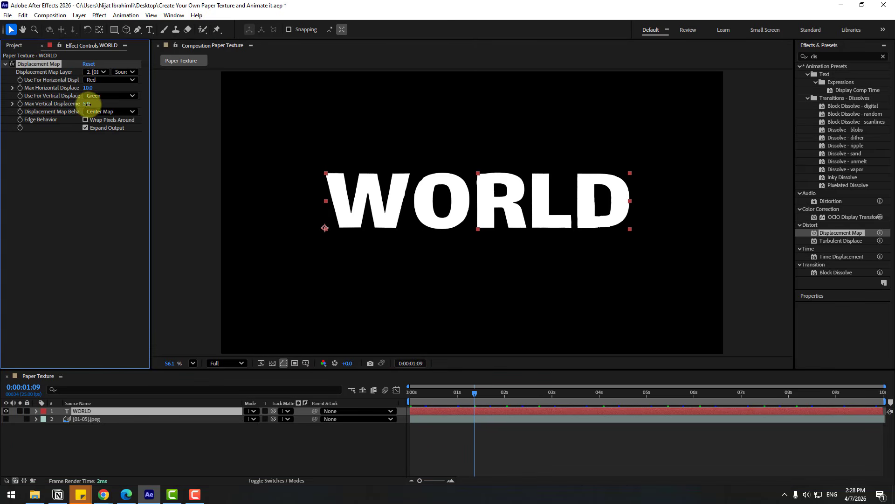
left_click(88, 104)
type("10")
key("Return")
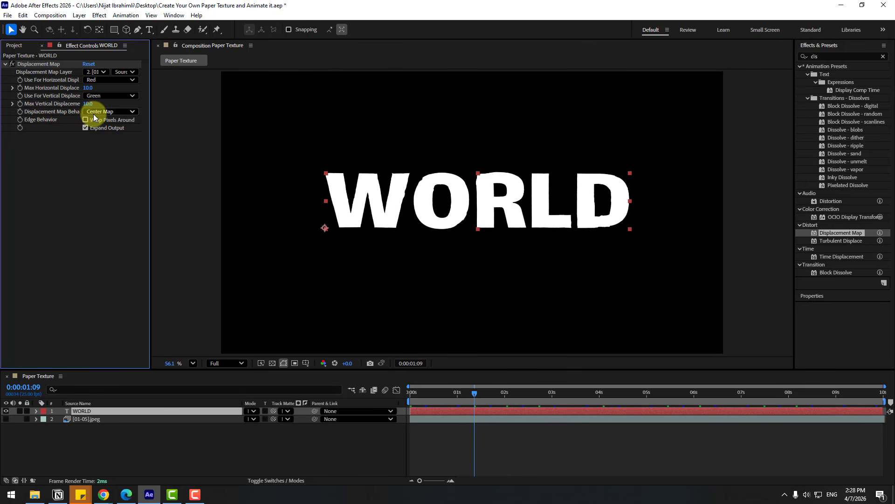
Set the WORLD layer's displacement map behavior to Stretch Map to Fit, play a preview, and move the current time to 0:00:00:19.
left_click(94, 112)
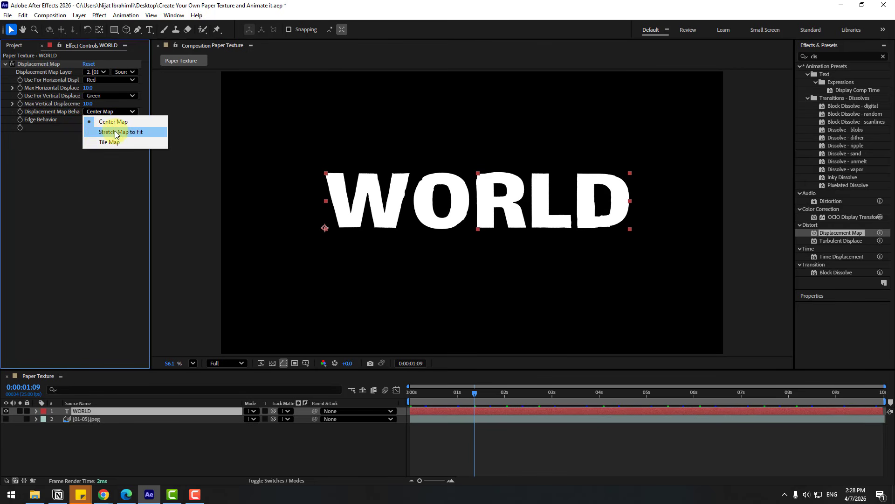
left_click(116, 133)
left_click(366, 443)
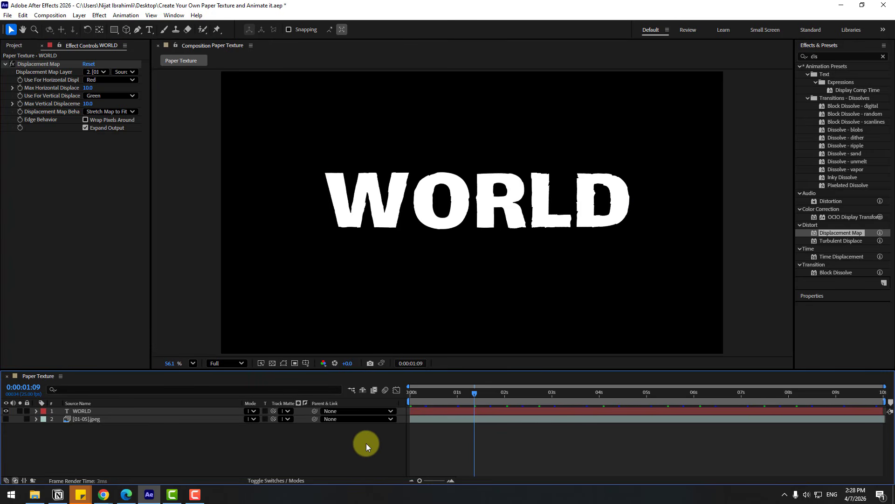
key("space")
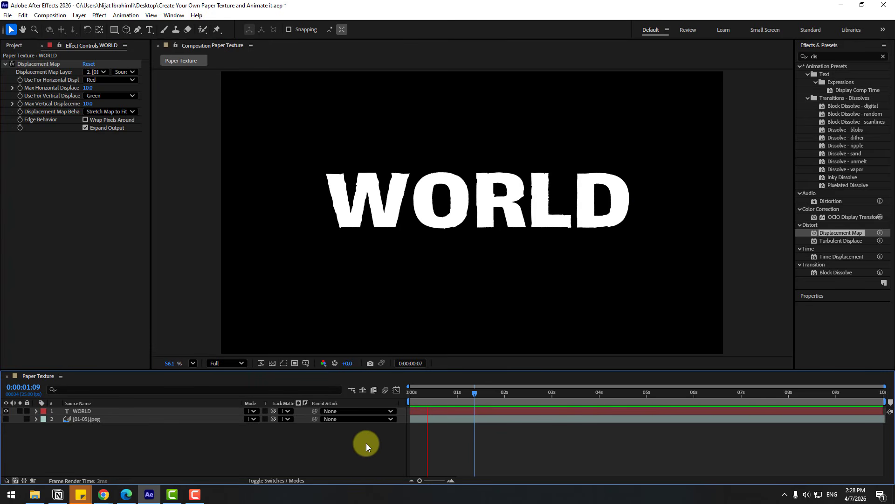
left_click(446, 398)
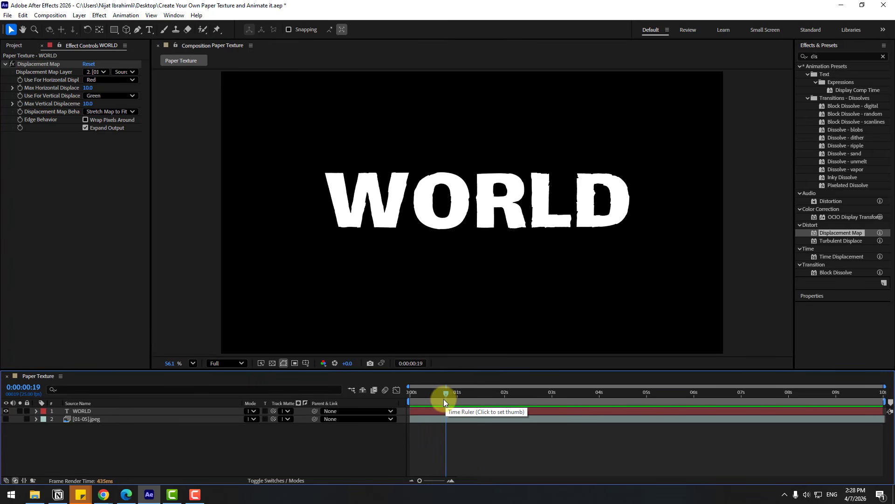
Set the WORLD layer's maximum horizontal and vertical displacement to 25 each, and preview the result.
type("25")
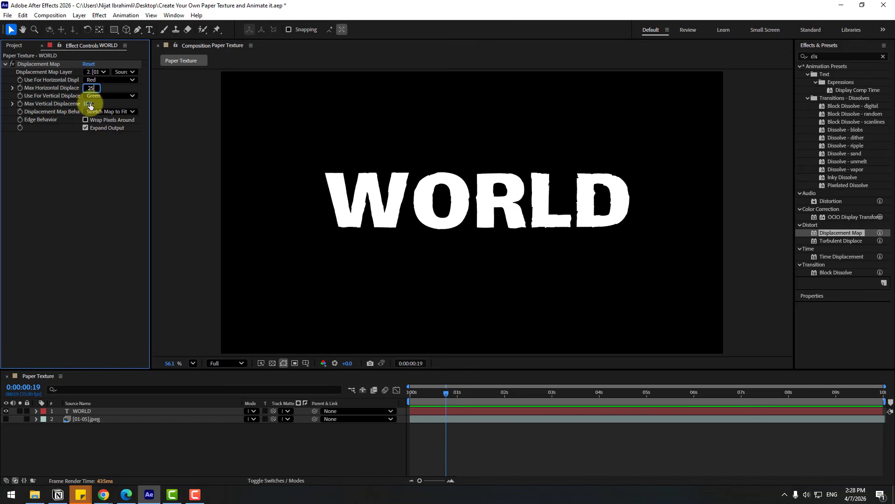
left_click(89, 104)
key("space")
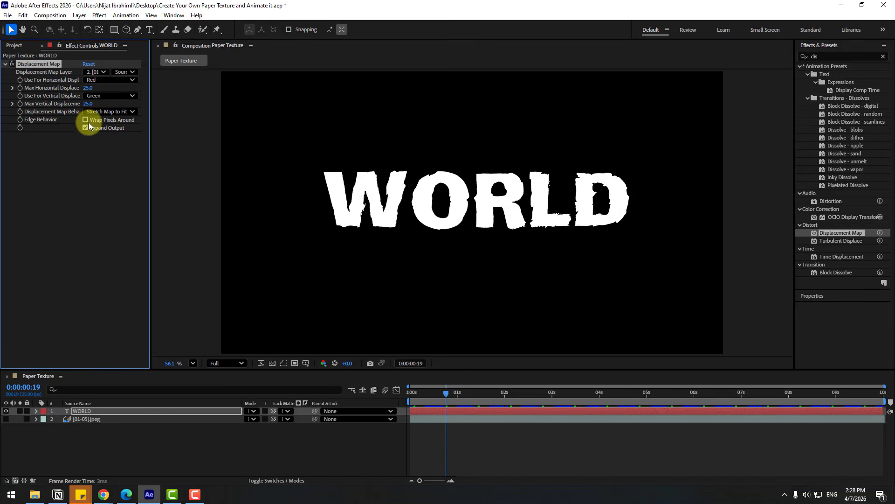
left_click(419, 401)
Duplicate the [01-05].jpeg layer, place the copy above WORLD, rename it MASK, and make it visible.
left_click(98, 422)
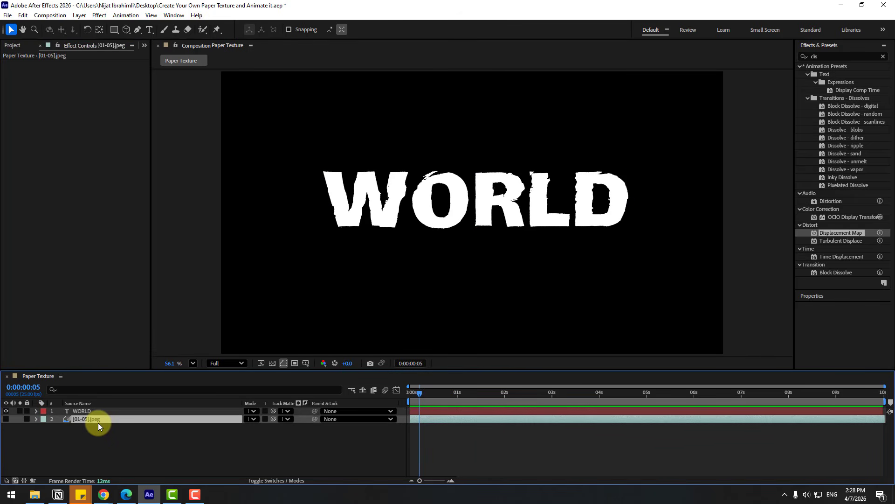
key("ctrl+d")
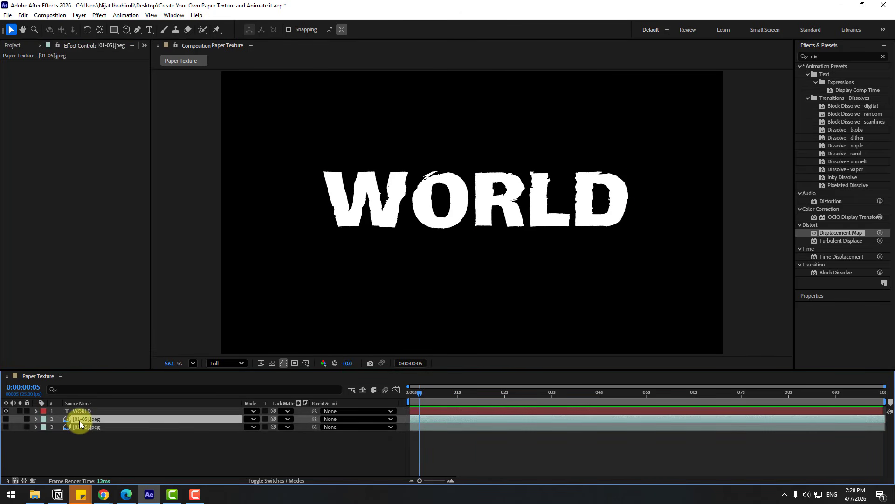
left_click_drag(79, 420, 83, 411)
key("Return")
type("M")
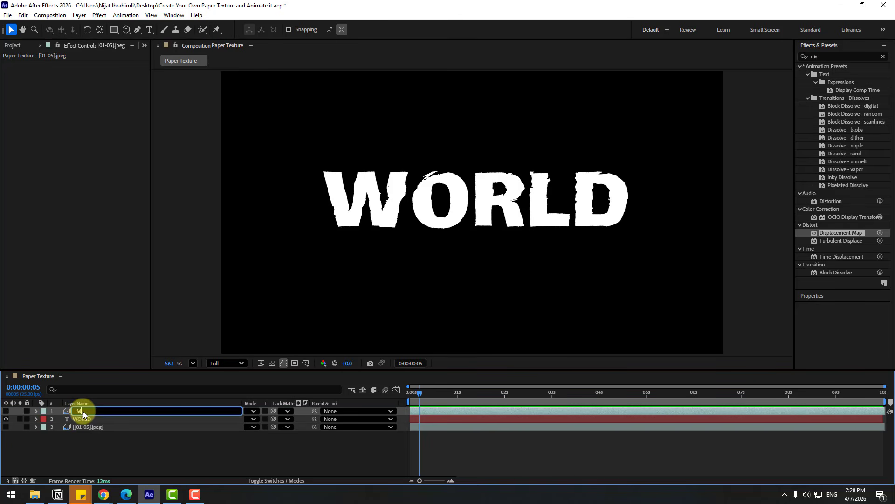
type("ASK")
key("Return")
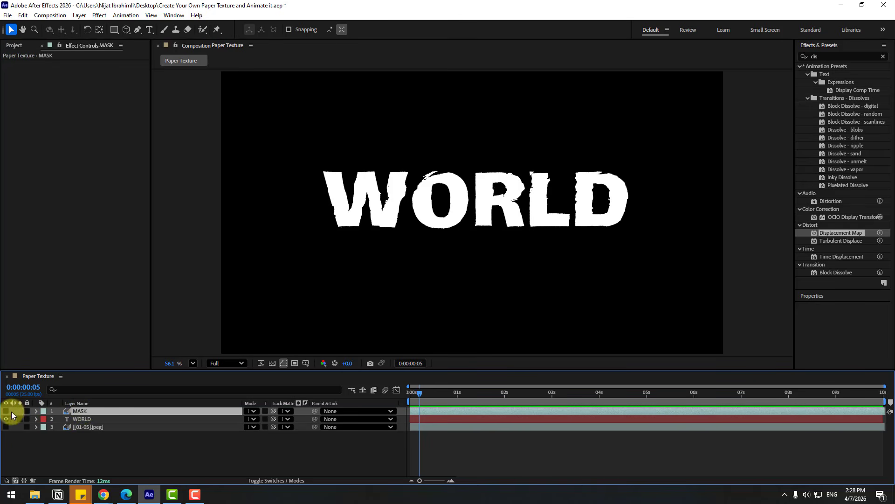
left_click(6, 411)
Assign the MASK layer as the WORLD layer's track matte in Luma Matte mode and scrub the timeline to 0:00:01:24.
left_click(72, 420)
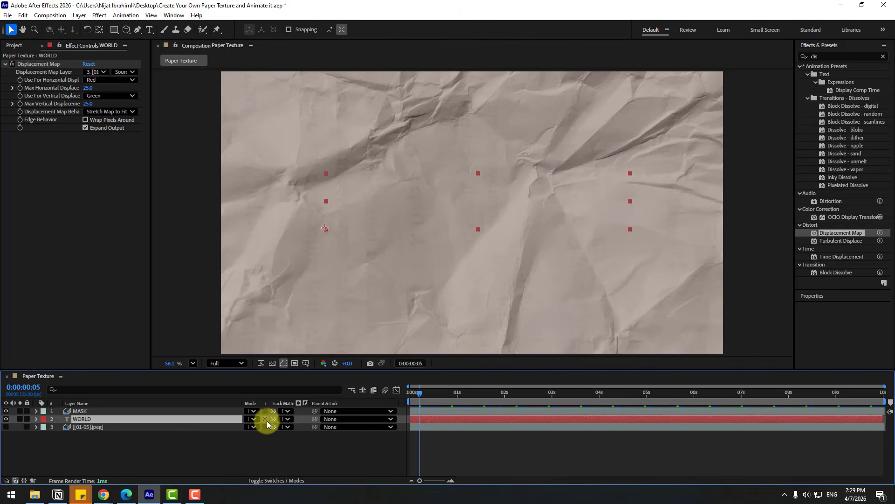
left_click_drag(268, 423, 88, 411)
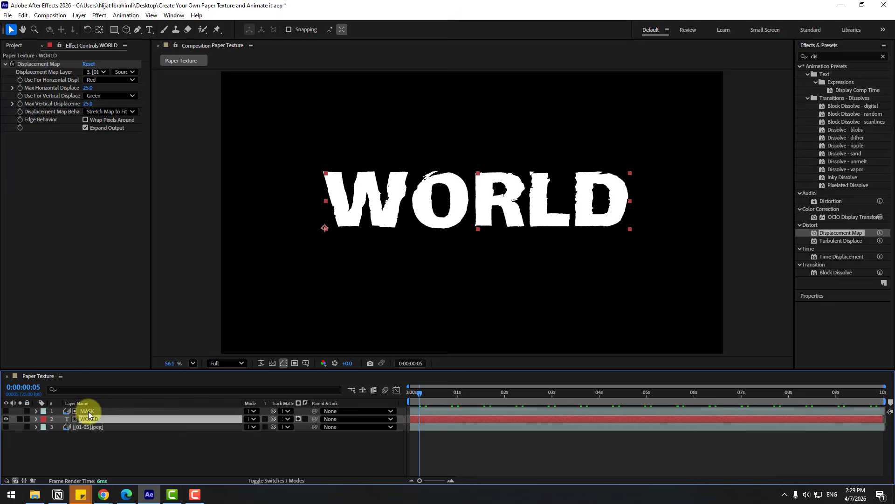
left_click(85, 410)
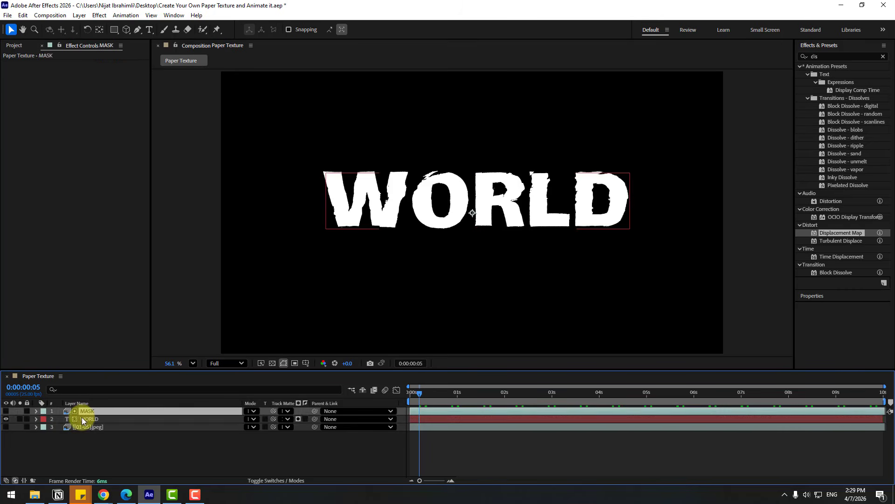
left_click(82, 418)
left_click(299, 419)
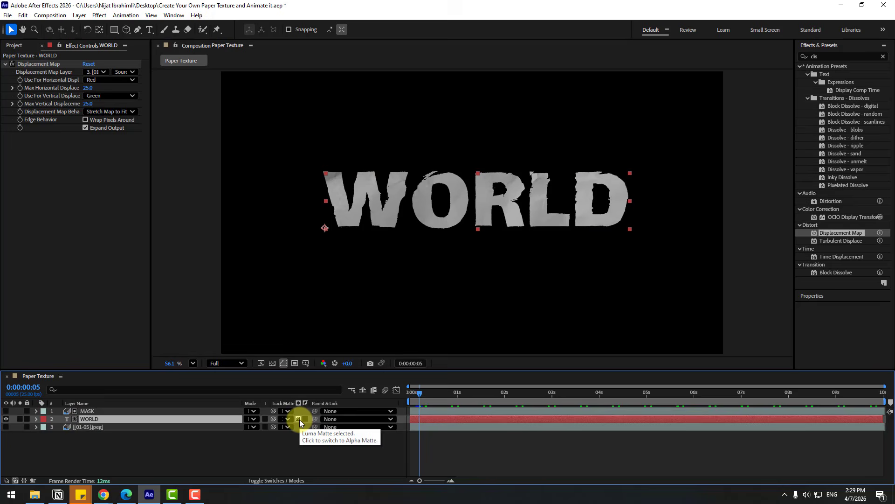
left_click_drag(423, 396, 503, 394)
Apply the Levels effect to the MASK layer.
left_click(828, 56)
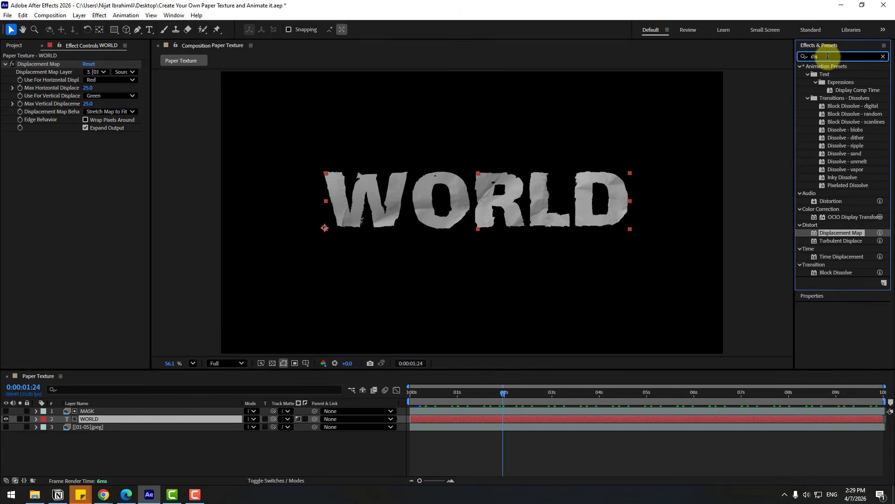
key("ctrl+a")
type("leve")
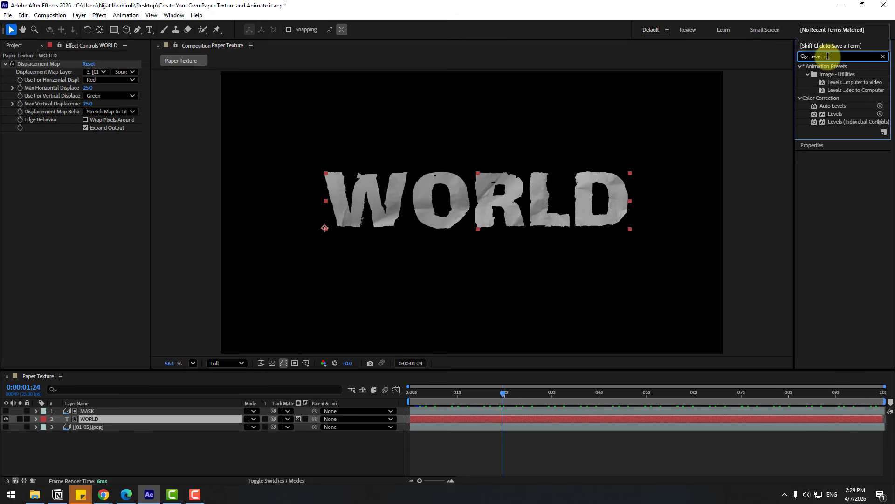
left_click_drag(835, 114, 89, 411)
Lower the Levels gamma on the MASK layer to 0.64 and preview the textured text at other times.
scroll(346, 194, "up", 2)
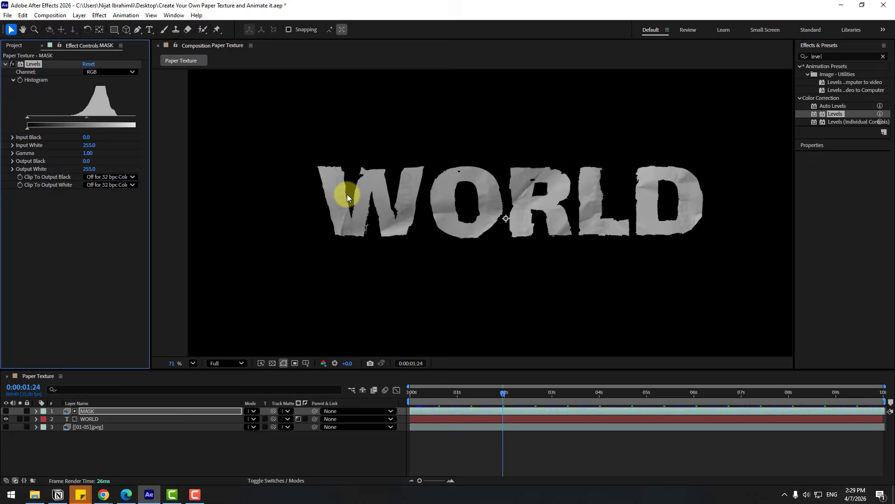
scroll(347, 194, "up", 2)
left_click_drag(87, 117, 103, 118)
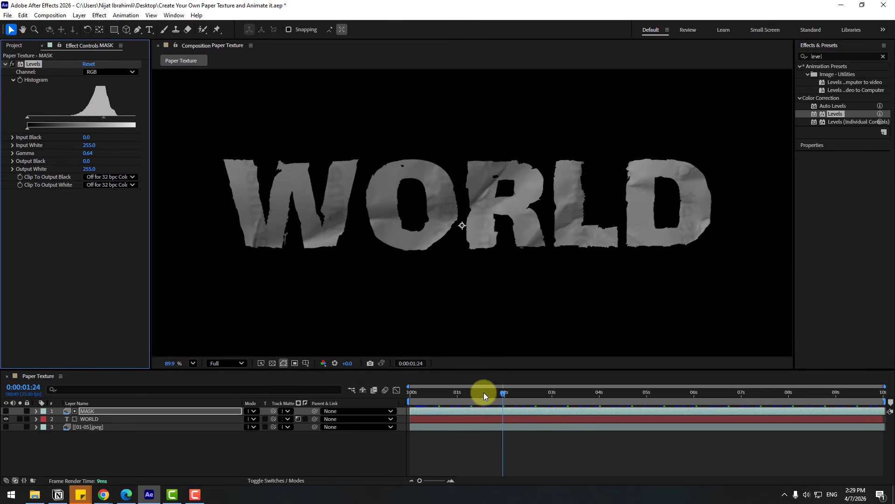
left_click_drag(483, 395, 434, 393)
scroll(440, 289, "down", 6)
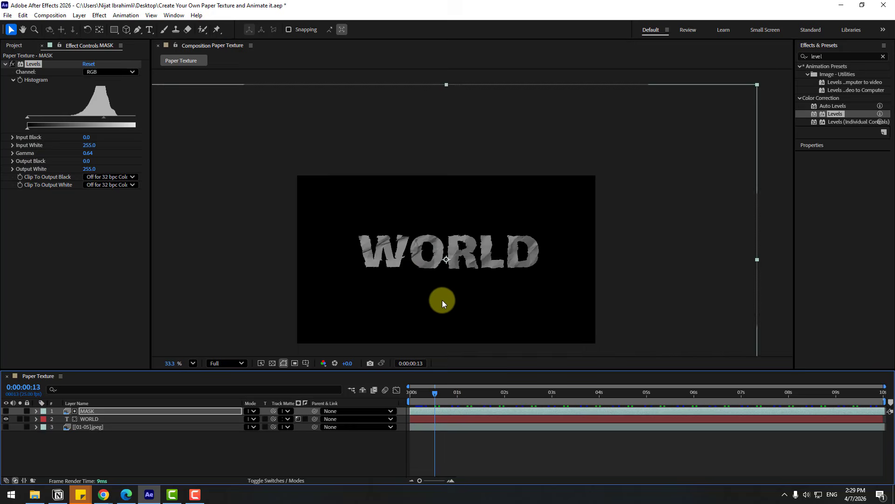
scroll(442, 301, "up", 2)
left_click_drag(443, 301, 466, 255)
key("space")
Create a comp-sized solid named BG in dark grey 1E1E1E and move it to the bottom of the layer stack.
left_click(111, 446)
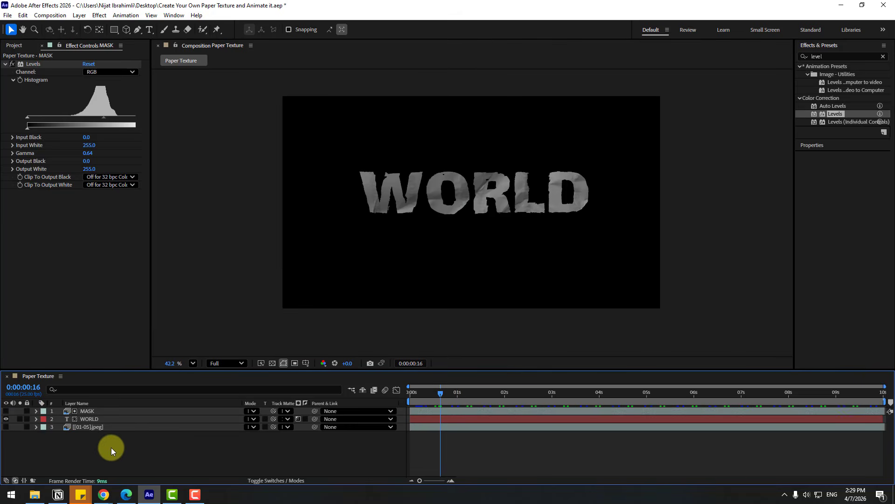
right_click(111, 446)
mouse_move(203, 337)
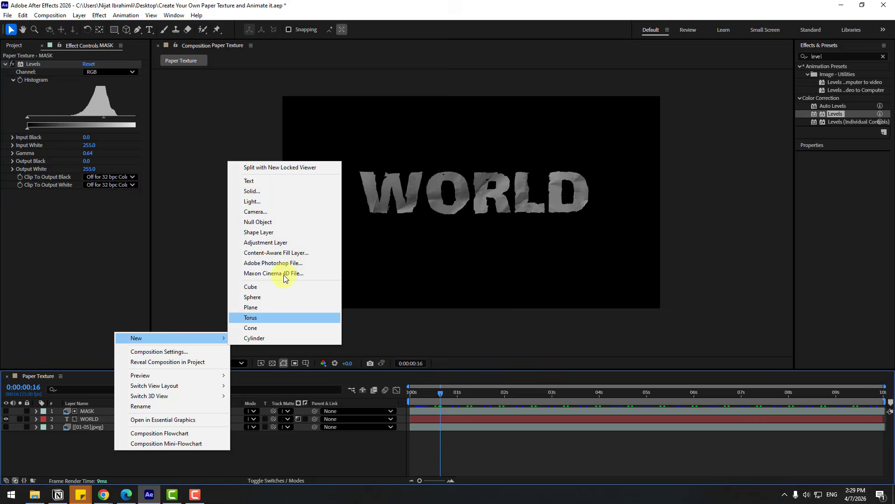
left_click(257, 193)
type("BG")
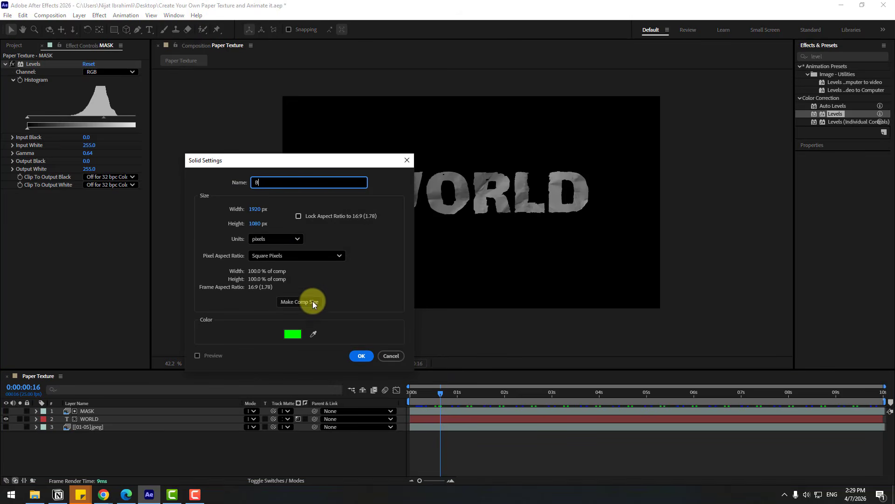
left_click(293, 334)
left_click(333, 437)
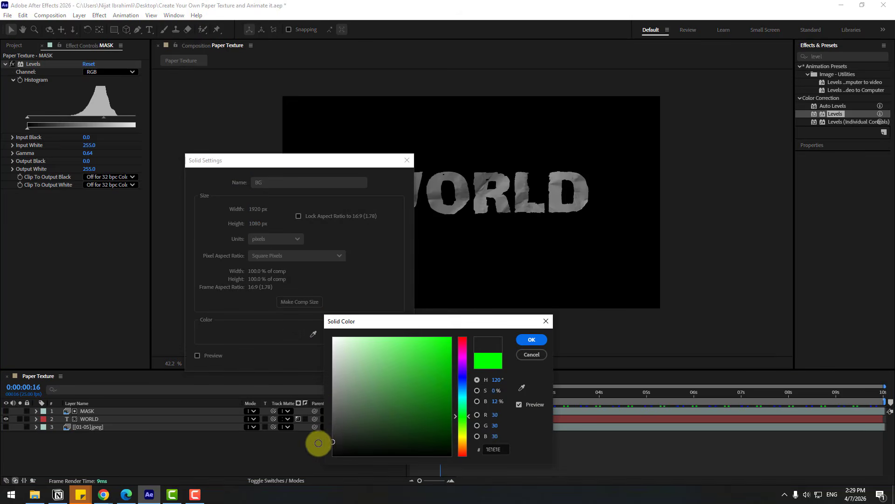
left_click(531, 339)
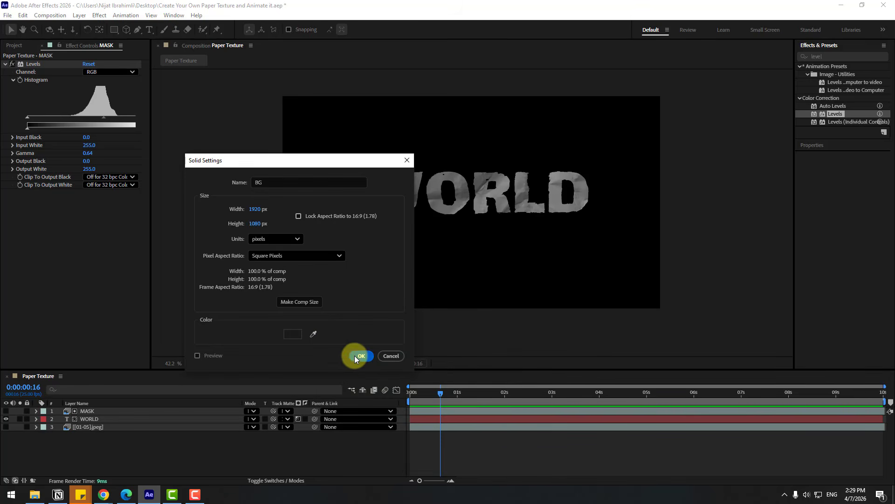
left_click(358, 357)
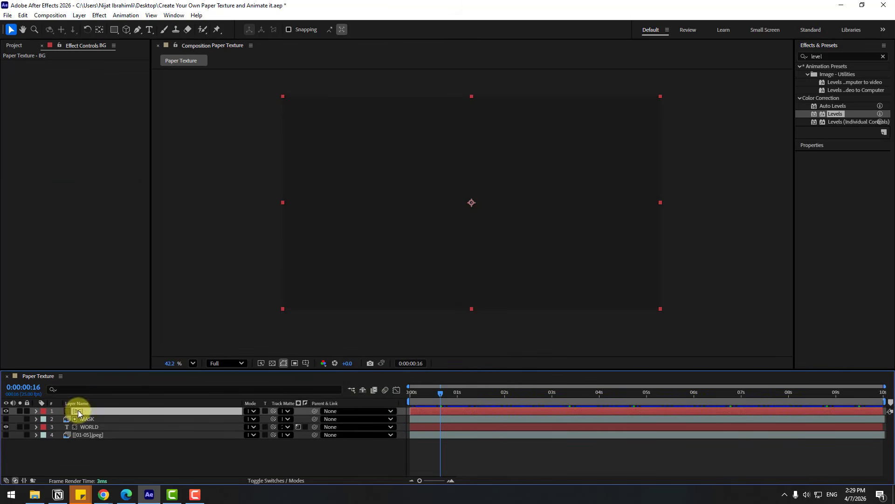
left_click_drag(78, 410, 97, 446)
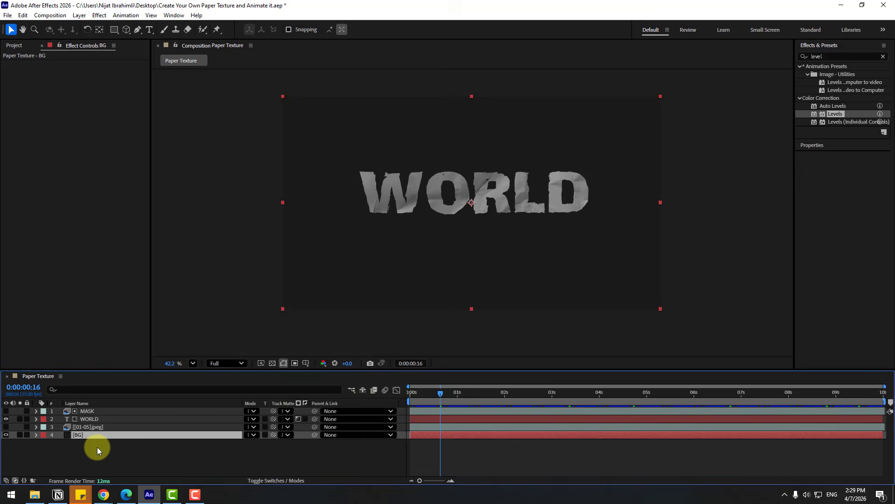
Apply the Gradient Ramp effect to the BG layer.
left_click(829, 53)
double_click(829, 55)
type("grad")
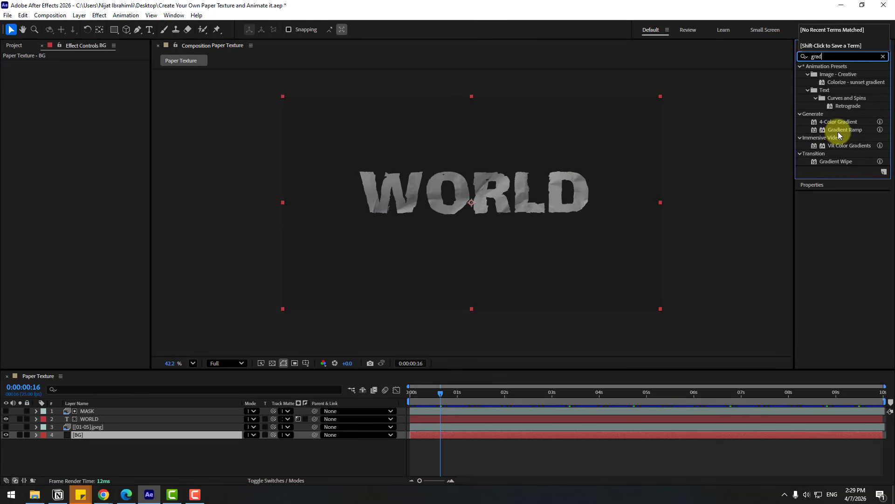
left_click_drag(834, 130, 94, 434)
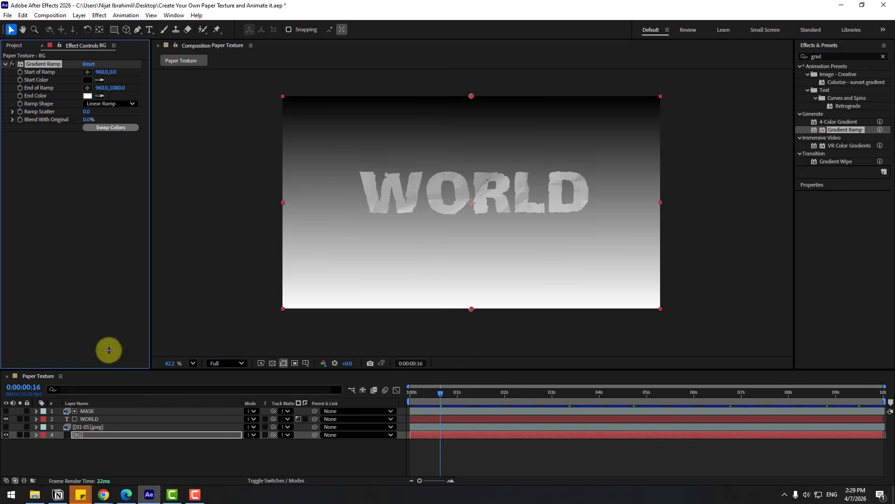
Set the BG gradient's end color to dark grey 434343 and swap its start and end colors.
left_click(86, 97)
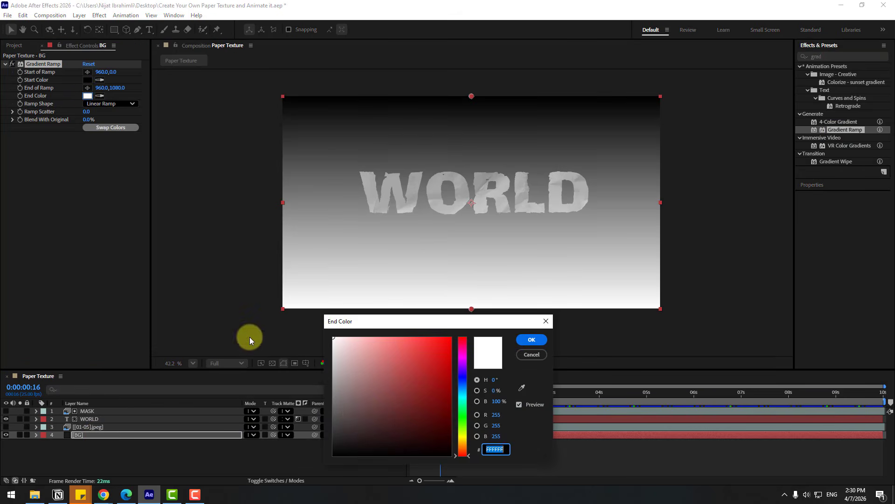
left_click_drag(356, 398, 326, 424)
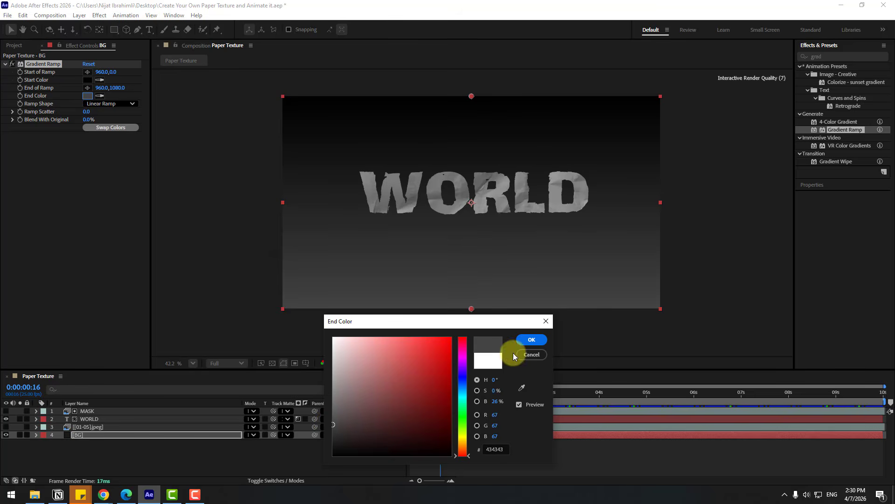
left_click(532, 342)
left_click(105, 134)
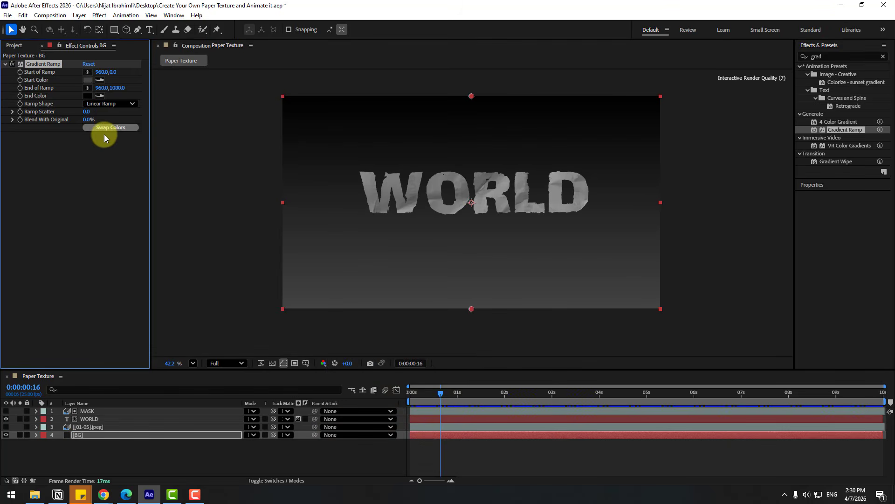
Change the BG gradient to a Radial Ramp and move its start point near the composition centre, at about 945.8, 452.7.
left_click(106, 106)
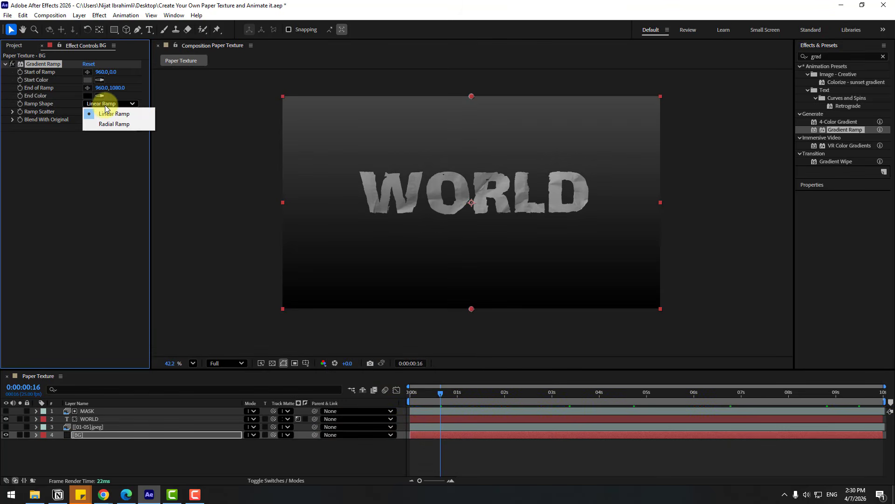
left_click(111, 124)
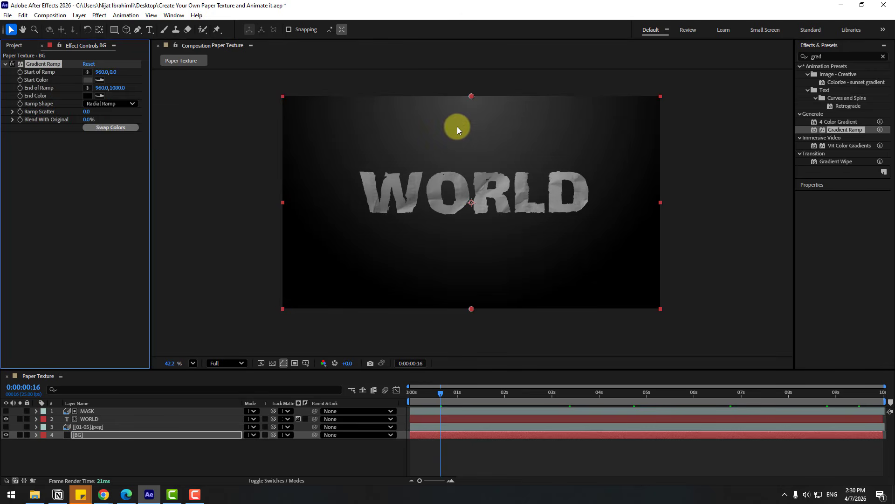
left_click_drag(469, 97, 466, 187)
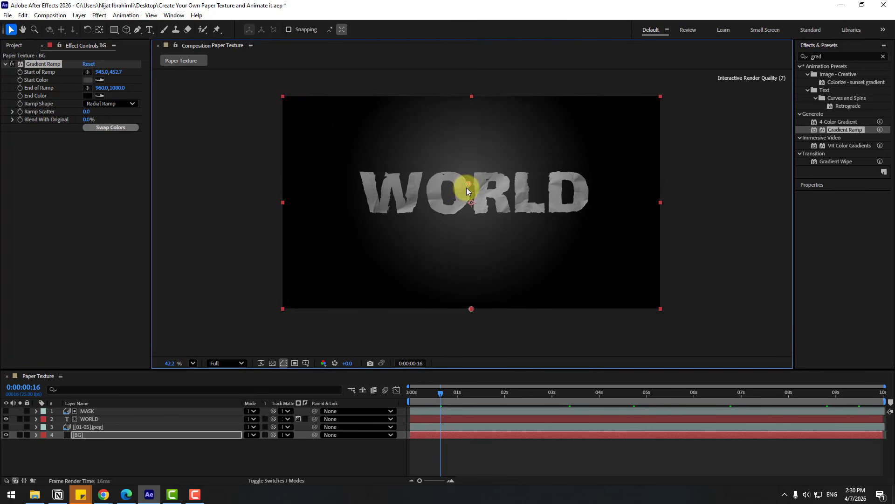
left_click(472, 340)
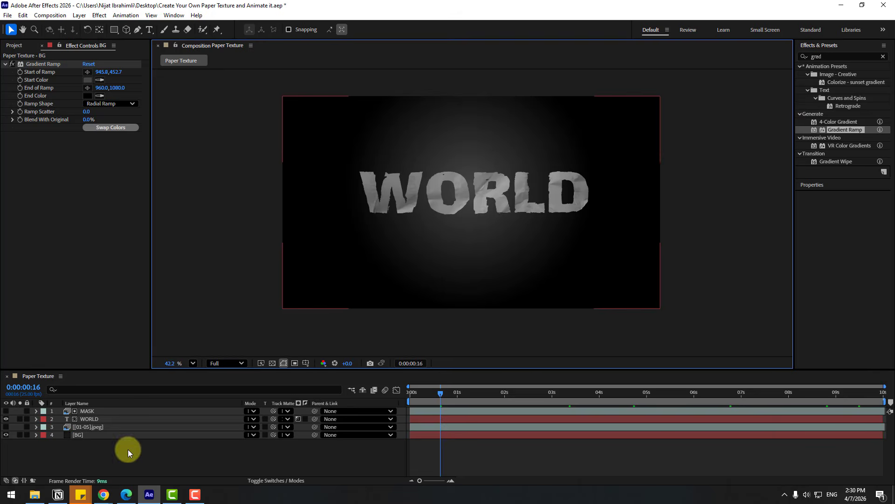
Extend the BG radial gradient's end point below the composition to about 964.7, 1314.7 and set Ramp Scatter to 100.
left_click(99, 434)
left_click(43, 64)
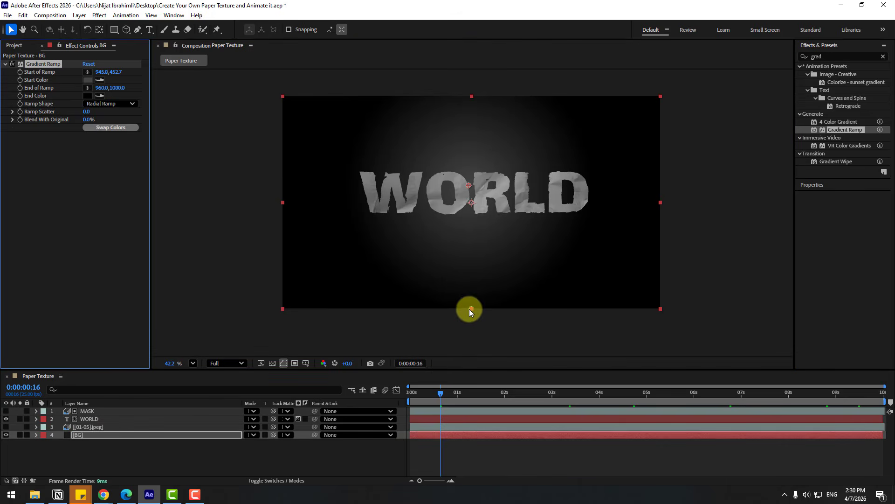
left_click_drag(470, 309, 471, 355)
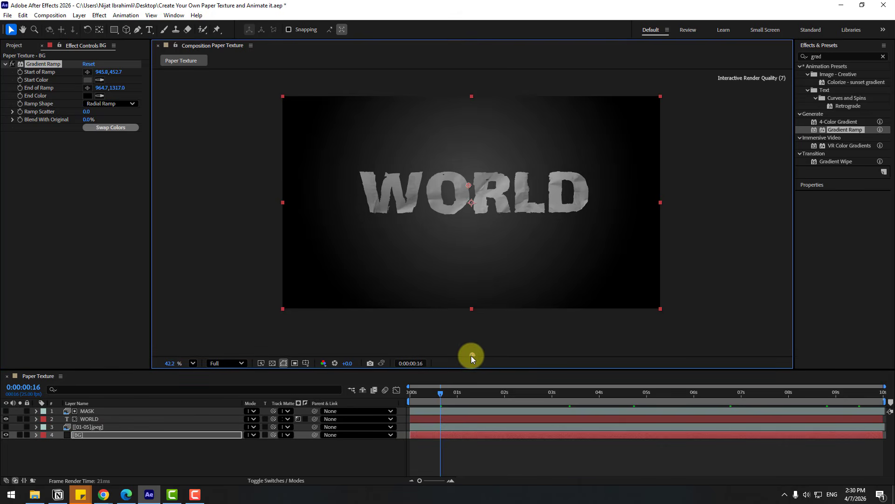
left_click(87, 113)
type("10")
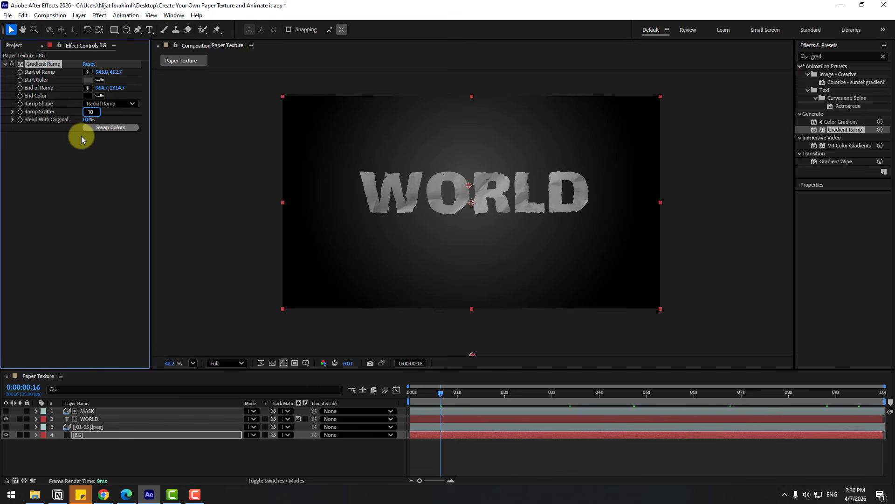
type("0")
key("Return")
Duplicate the BG layer and rename the copy grid.
left_click(76, 436)
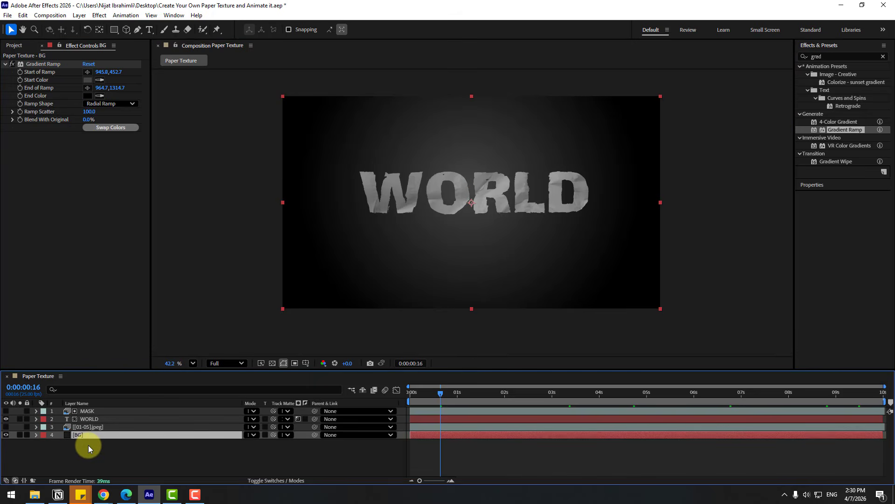
key("ctrl+d")
key("Return")
type("g")
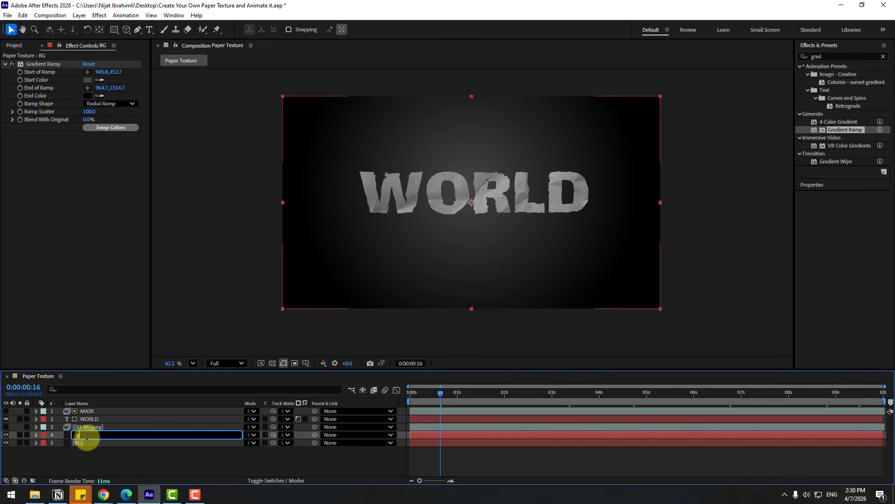
type("rid")
key("Return")
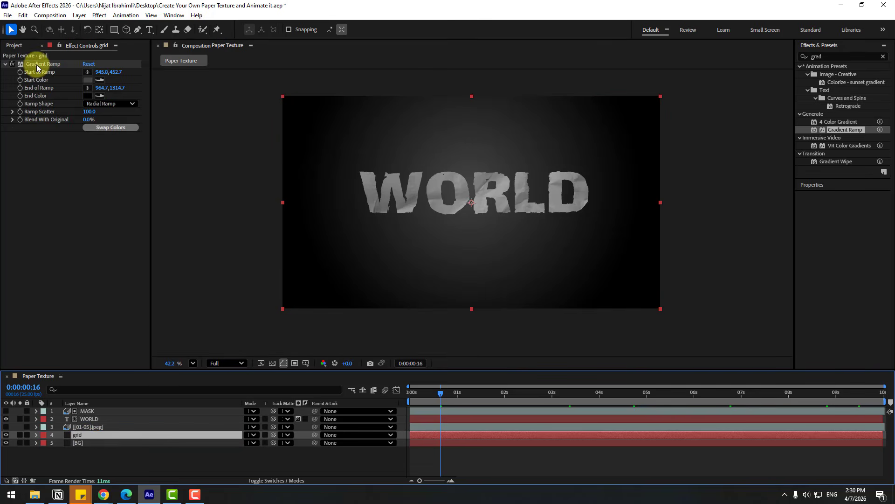
Replace the Gradient Ramp on the grid layer with the Grid effect.
left_click(36, 66)
key("Delete")
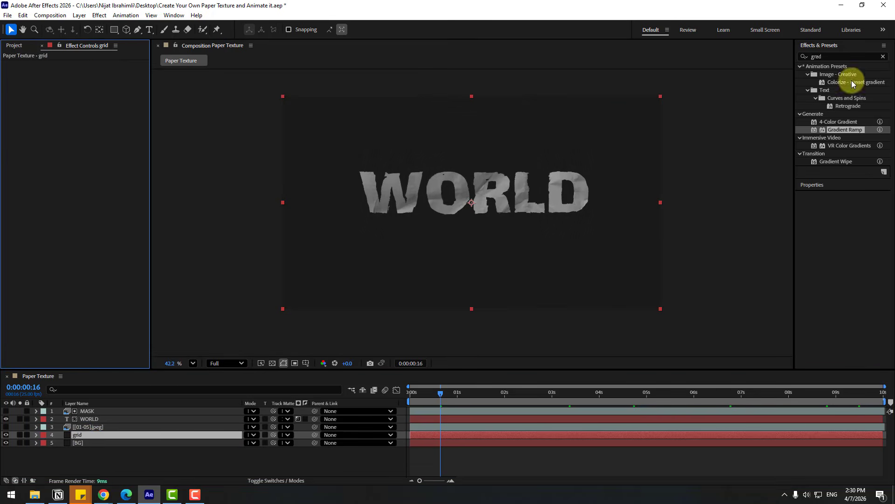
double_click(829, 56)
type("gr")
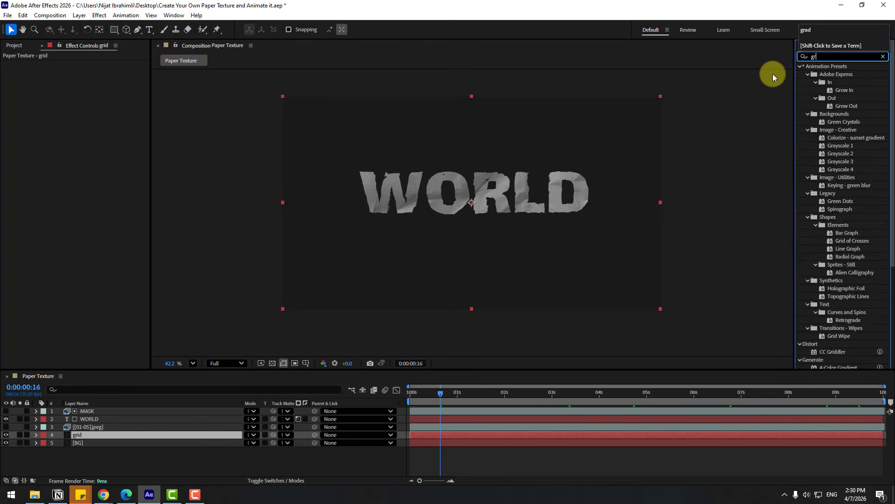
type("id")
left_click_drag(824, 137, 90, 434)
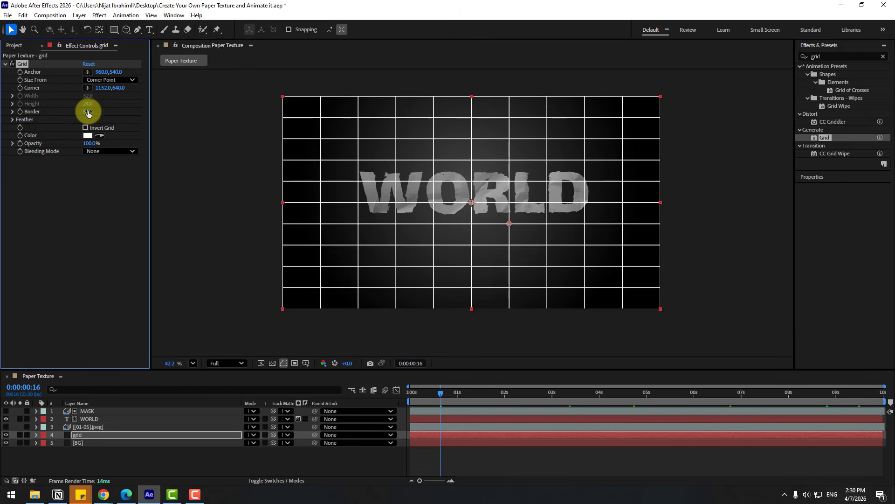
Set the Grid effect's border to 3, size it from Width Slider, and set the width to about 123.4.
type("3")
key("Return")
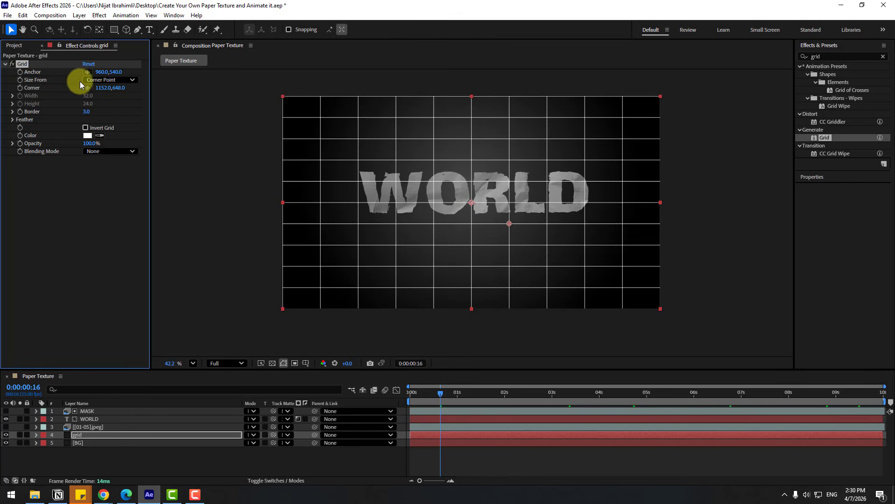
left_click(90, 79)
left_click(100, 97)
left_click(13, 96)
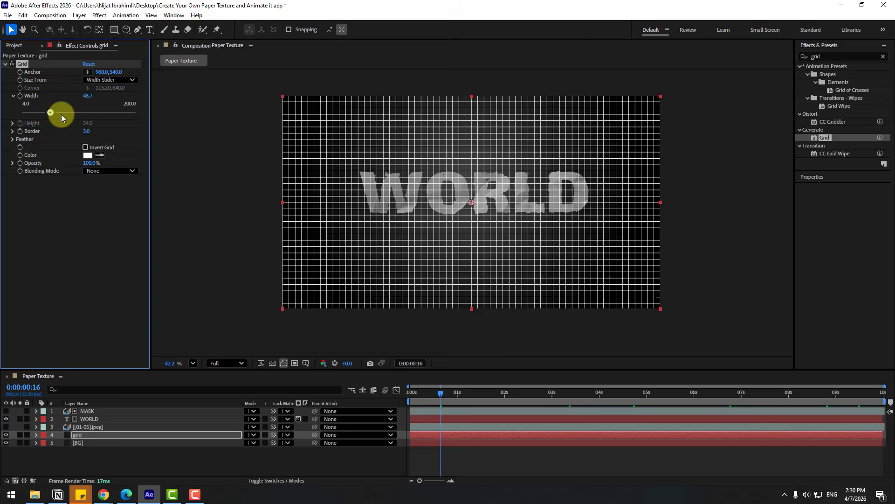
left_click_drag(61, 117, 90, 114)
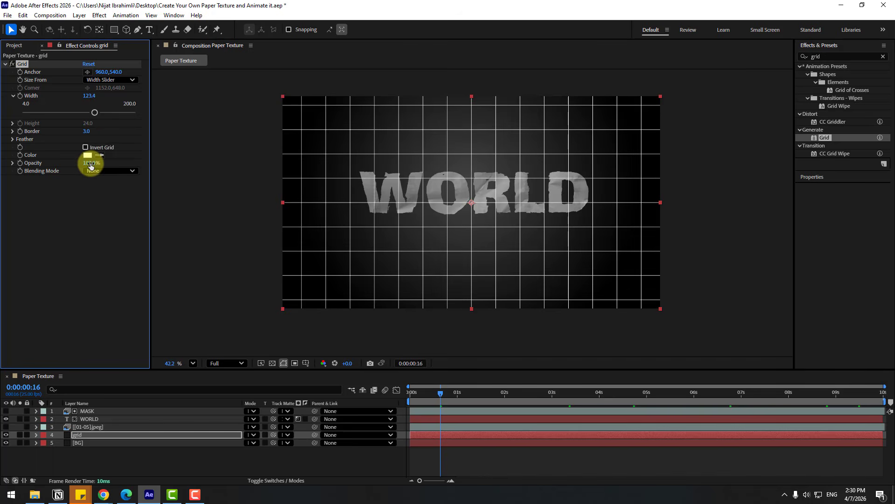
Set the Grid effect's blending mode to Soft Light and its opacity to 44%.
left_click_drag(90, 165, 54, 166)
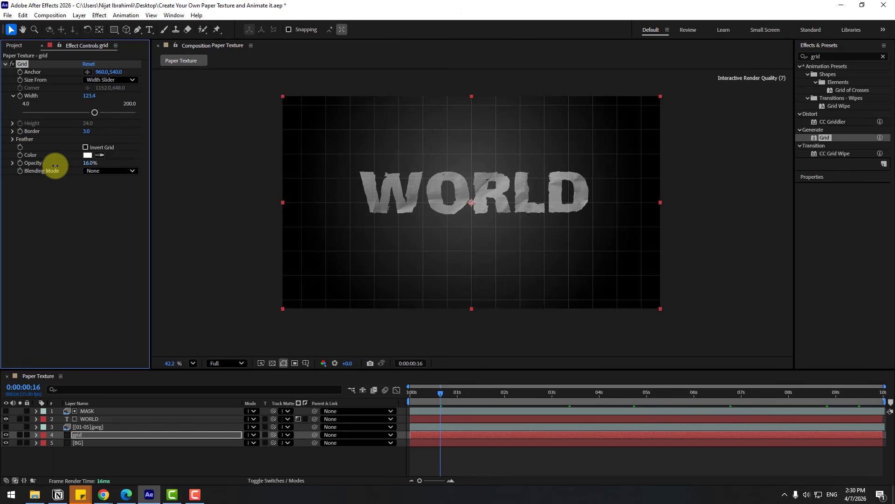
left_click(99, 173)
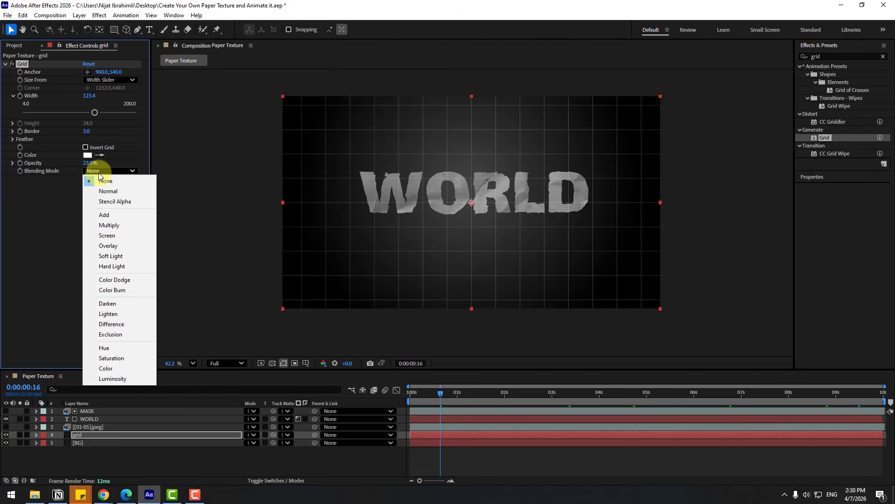
left_click(106, 255)
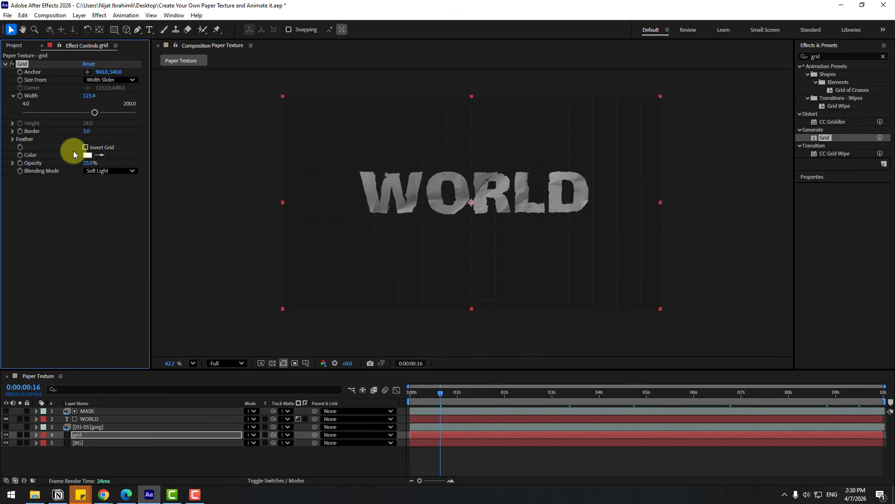
mouse_move(88, 163)
left_mouse_down()
mouse_move(106, 161)
mouse_move(93, 163)
left_mouse_up()
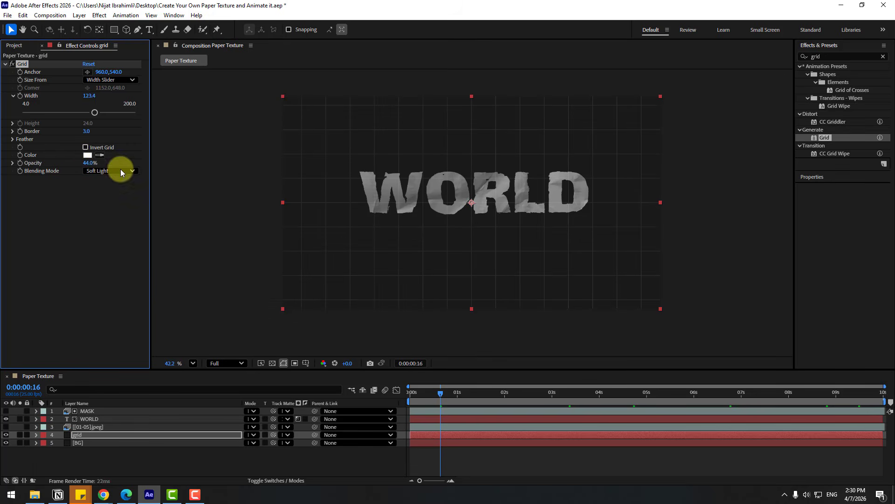
Apply the CC Lens effect to the grid layer and set its size to 227.
left_click(809, 58)
type("cc le")
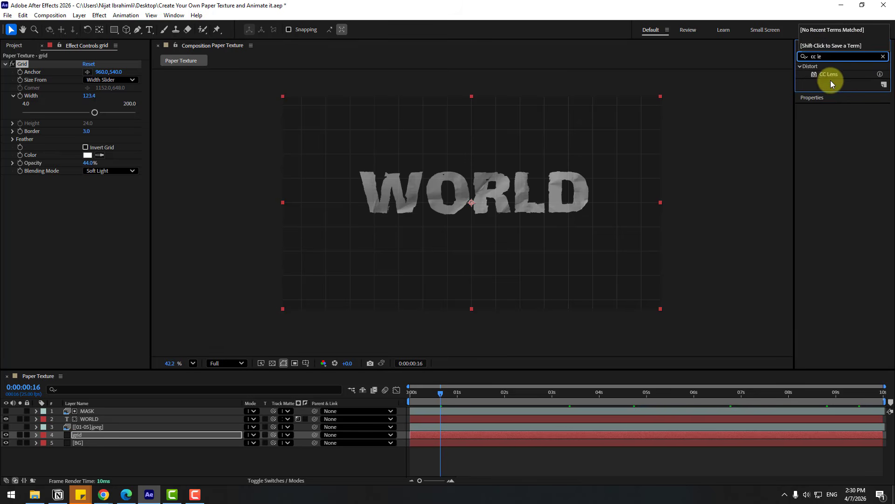
left_click_drag(827, 74, 71, 439)
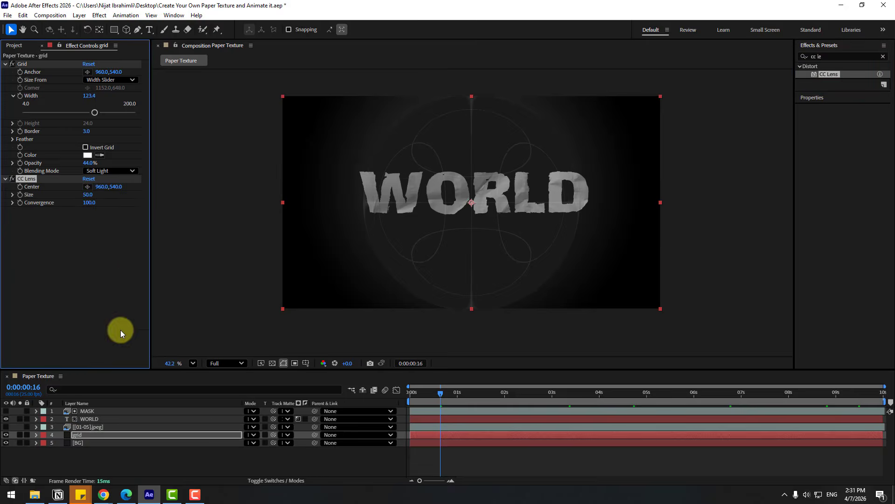
left_click_drag(89, 198, 185, 208)
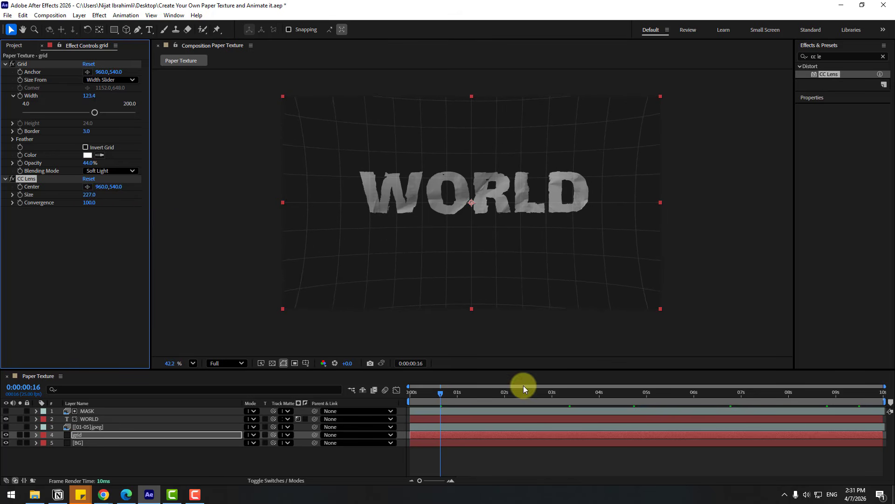
Go to 0:00:01:17 and add a Bevel and Emboss layer style to the WORLD text layer.
left_click_drag(446, 396, 490, 396)
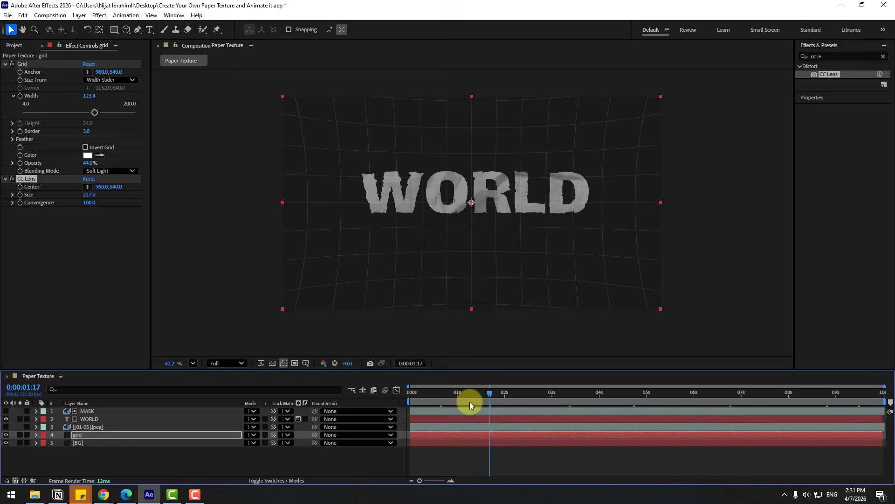
left_click(93, 420)
right_click(91, 417)
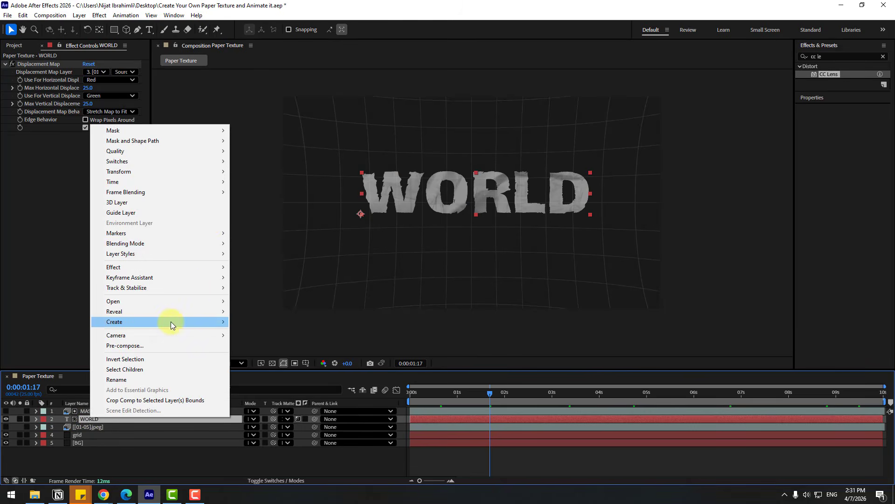
mouse_move(208, 244)
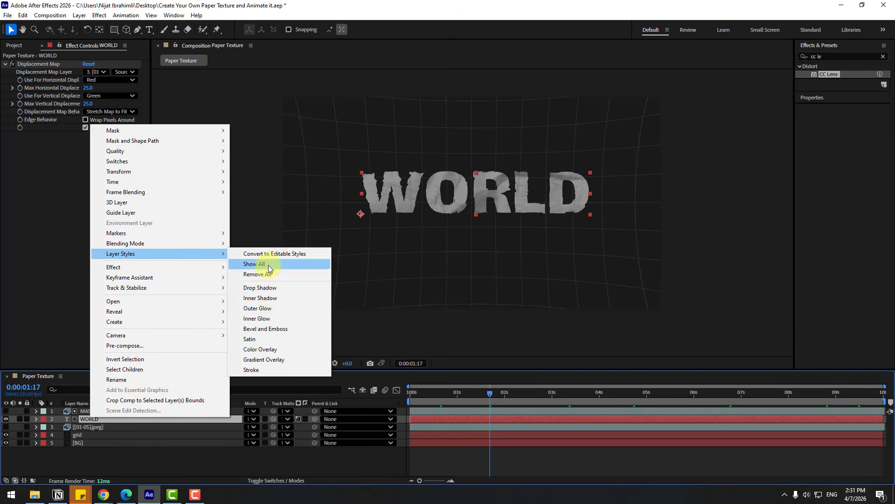
left_click(281, 329)
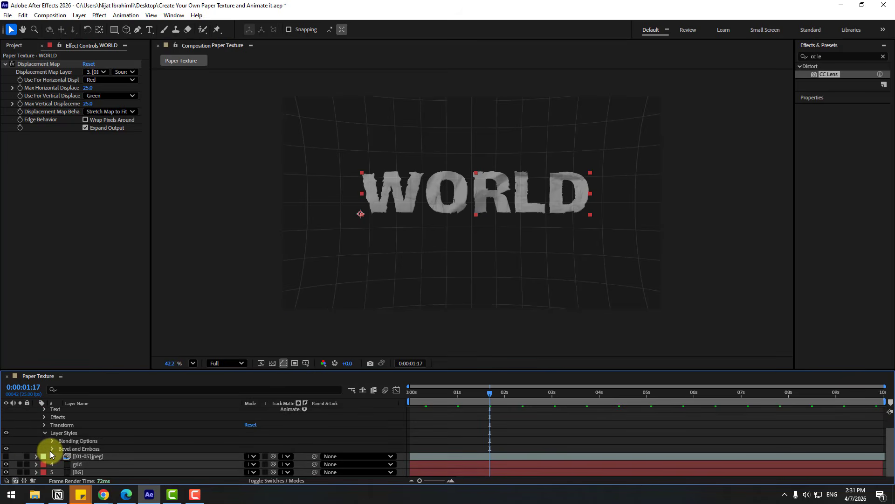
Set the WORLD layer's bevel size to 23, soften to 11.6, angle to 127° and altitude to 17°.
left_click(51, 448)
scroll(42, 449, "down", 3)
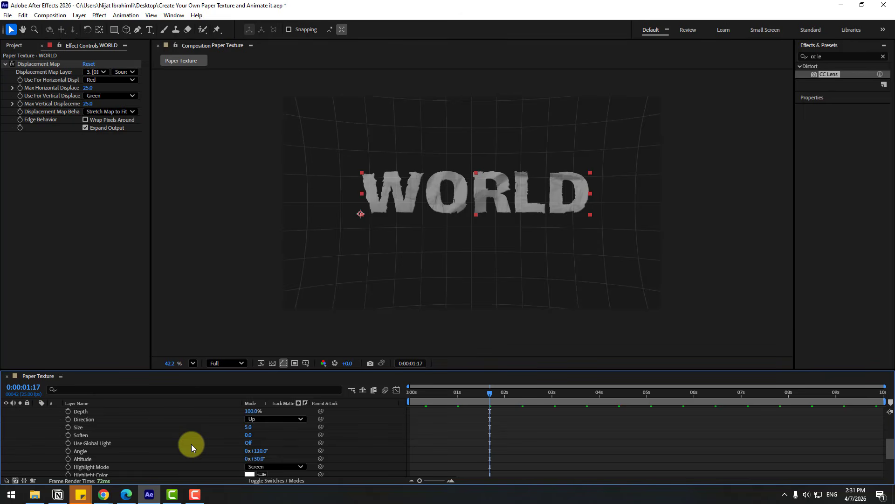
scroll(438, 274, "up", 2)
left_click_drag(575, 189, 546, 291)
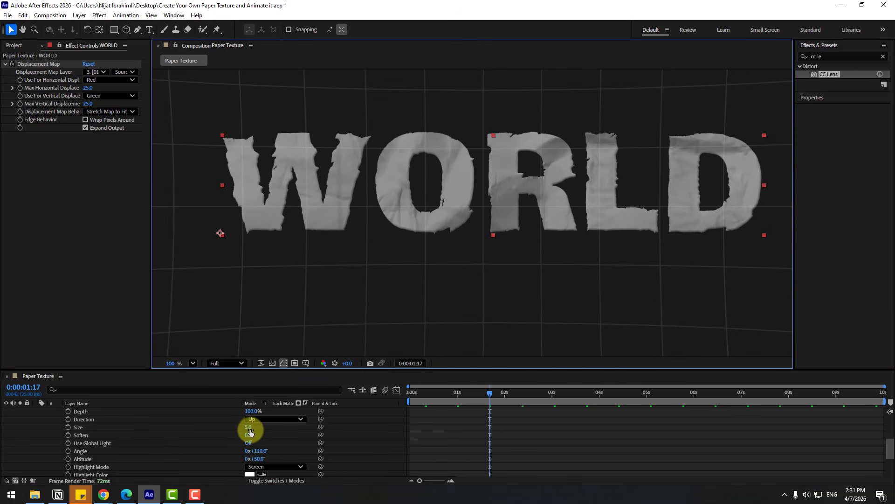
mouse_move(249, 427)
left_mouse_down()
mouse_move(256, 436)
mouse_move(236, 436)
mouse_move(272, 436)
mouse_move(261, 436)
mouse_move(263, 459)
mouse_move(254, 461)
left_mouse_up()
scroll(296, 455, "down", 1)
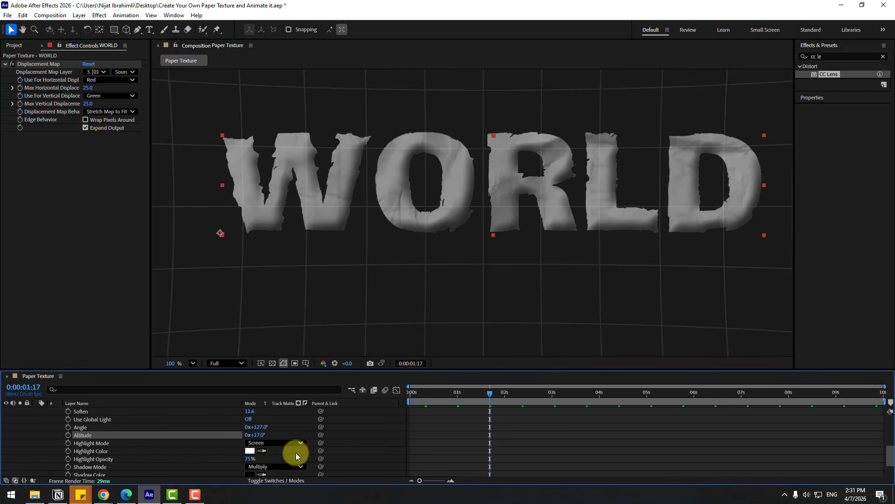
Set the bevel's highlight opacity to 94% and change its highlight color from white to a yellow shade.
mouse_move(246, 461)
left_mouse_down()
mouse_move(172, 462)
mouse_move(242, 460)
left_mouse_up()
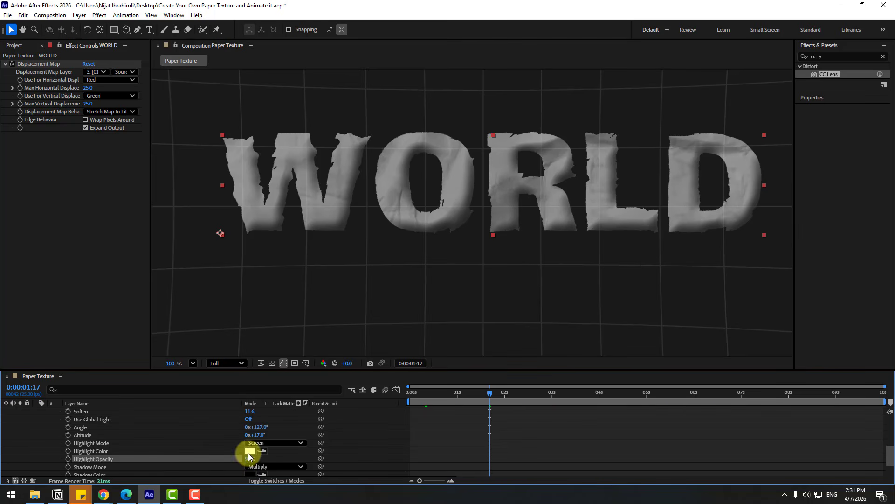
left_click(250, 451)
left_click(463, 437)
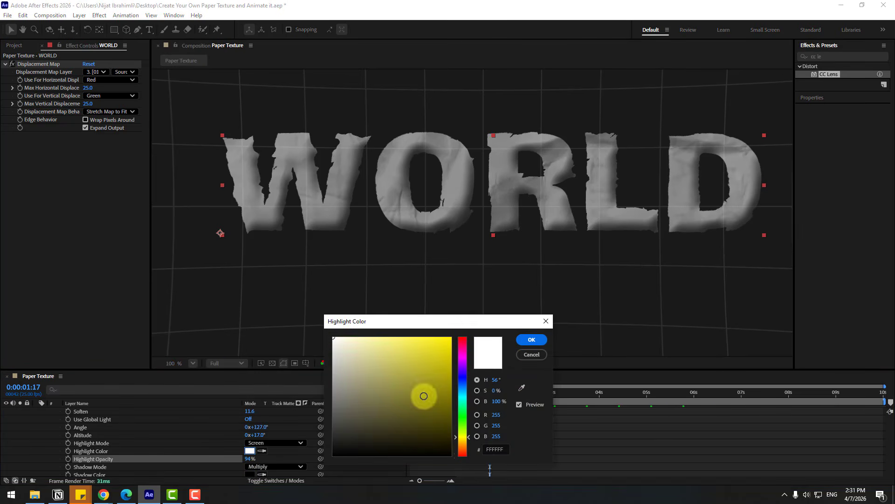
left_click(427, 370)
key("Return")
Set the bevel depth to 97%, preview the animation from the start, and stop at 0:00:00:06.
scroll(290, 429, "up", 2)
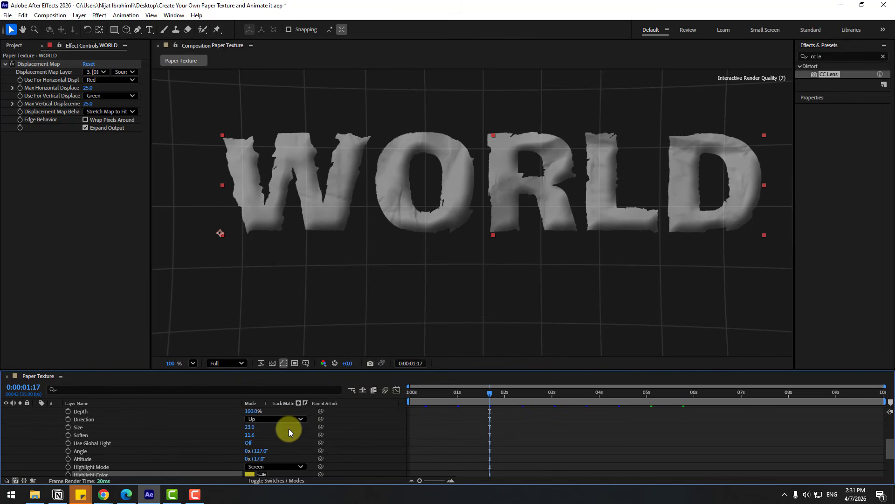
scroll(264, 431, "up", 2)
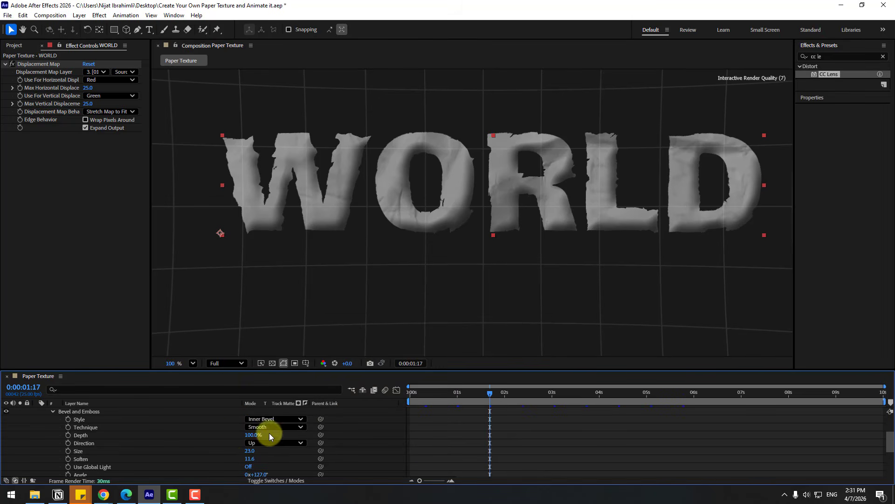
mouse_move(254, 435)
left_mouse_down()
mouse_move(231, 436)
mouse_move(250, 435)
left_mouse_up()
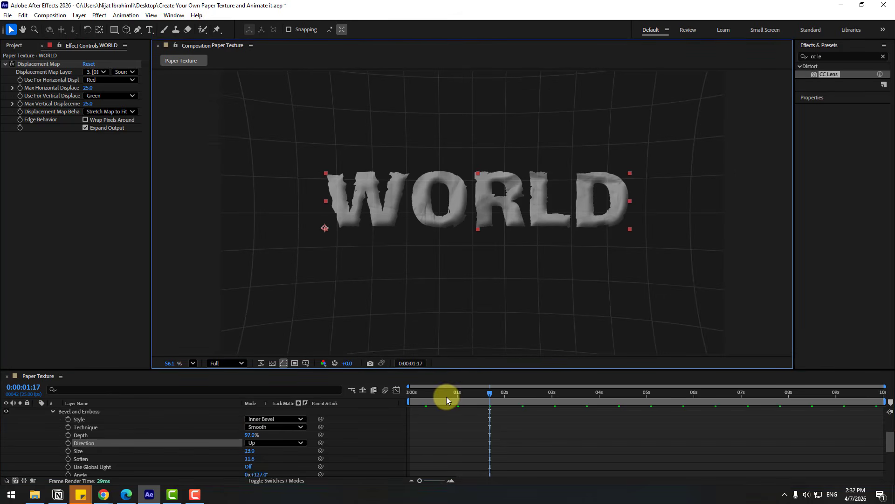
key("Home")
key("space")
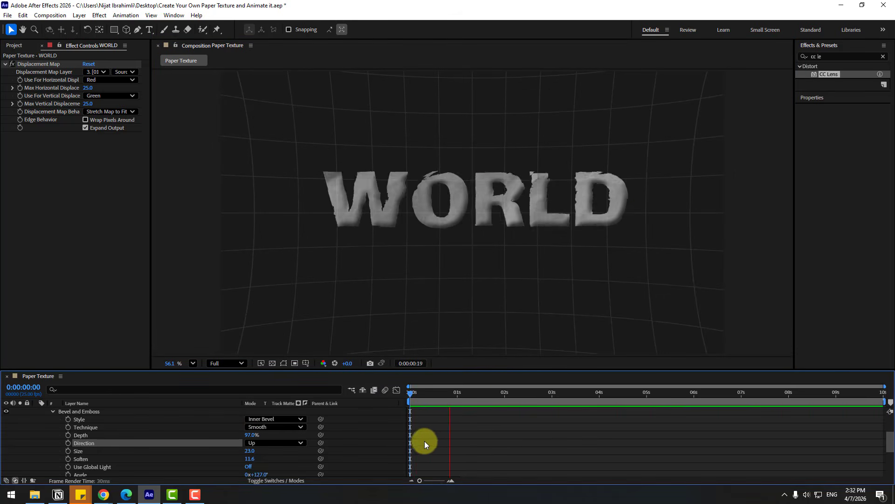
left_click(422, 394)
Collapse the WORLD layer's properties and scale the MASK layer down to 30%.
scroll(107, 443, "up", 3)
left_click(37, 419)
left_click(85, 411)
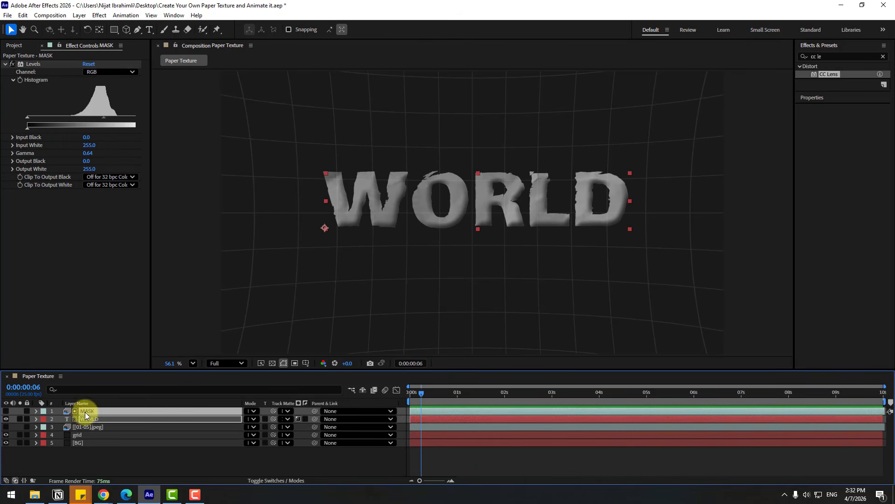
key("s")
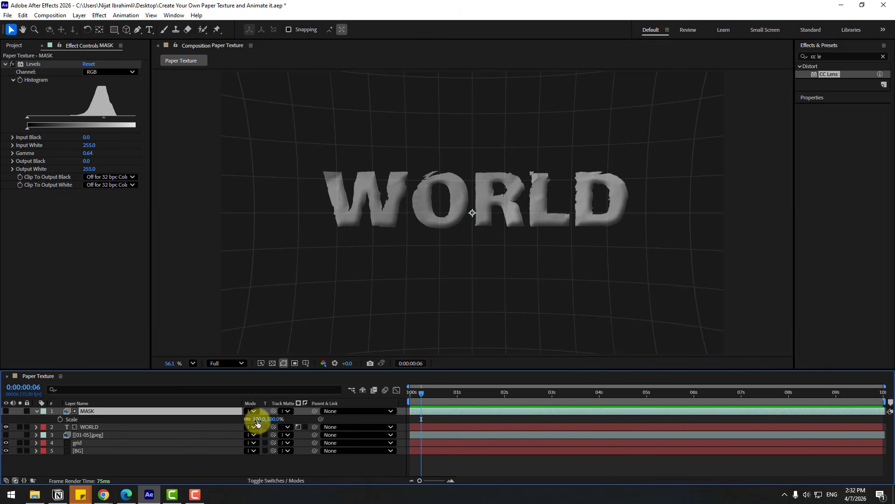
left_click_drag(258, 423, 225, 420)
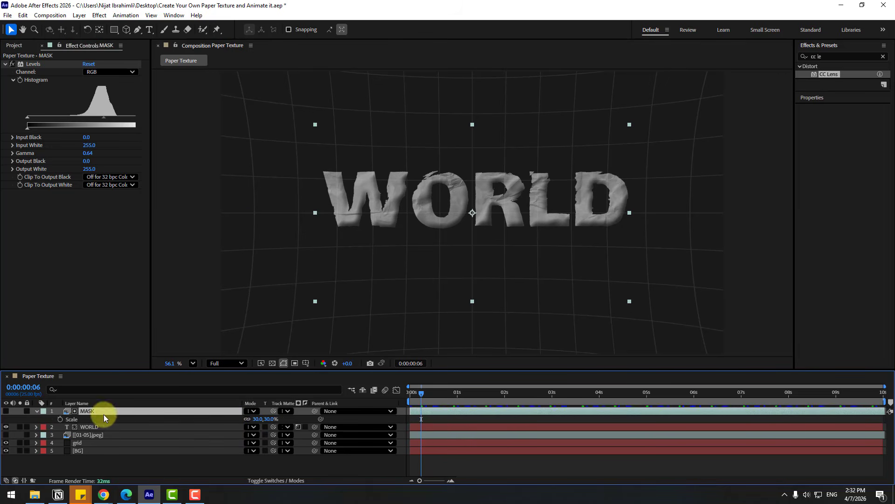
Set the scale of the [01-05].jpeg sequence layer to -45% and play back the animation.
left_click(98, 435)
key("s")
left_click_drag(260, 446, 194, 447)
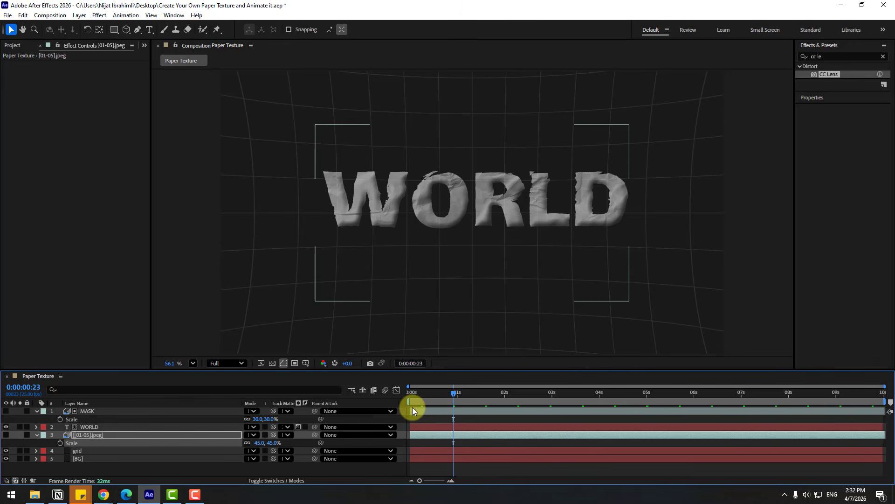
key("space")
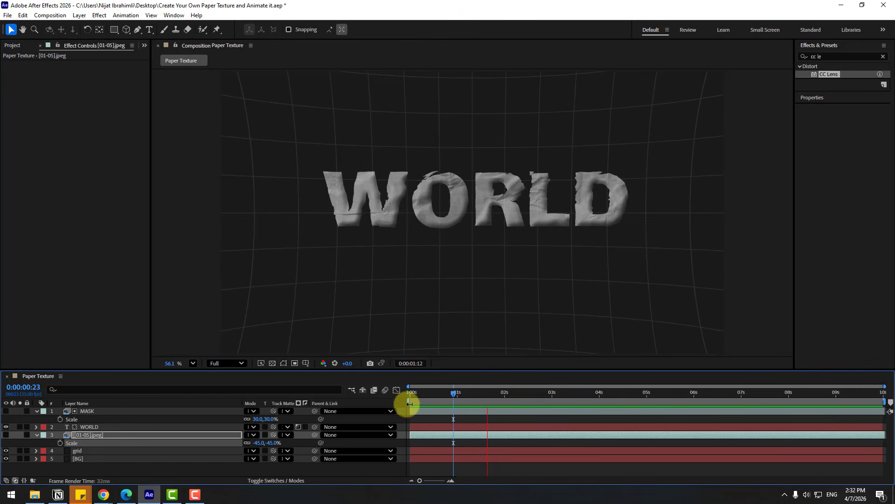